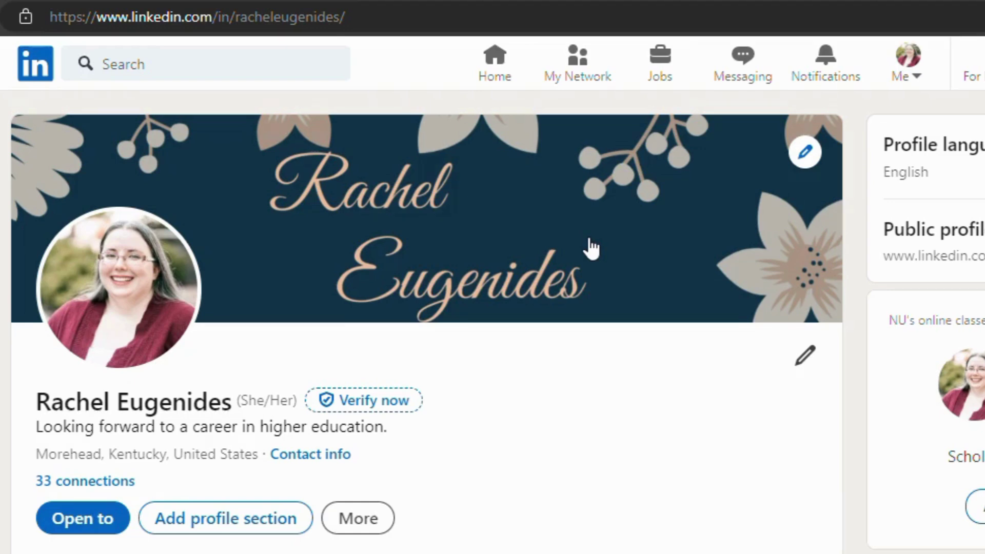
Look over the top of the profile, highlighting the headline text and then clearing the highlight
{"action": "scroll", "coordinate": [591, 249], "scroll_direction": "down", "scroll_amount": 5}
{"action": "scroll", "coordinate": [405, 195], "scroll_direction": "up", "scroll_amount": 2}
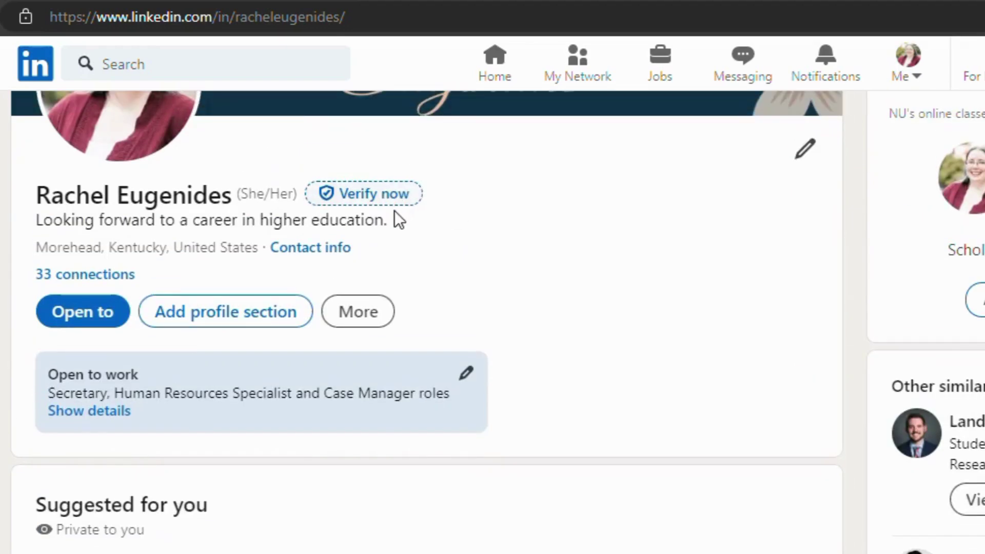
{"action": "left_click_drag", "start_coordinate": [392, 224], "coordinate": [29, 213]}
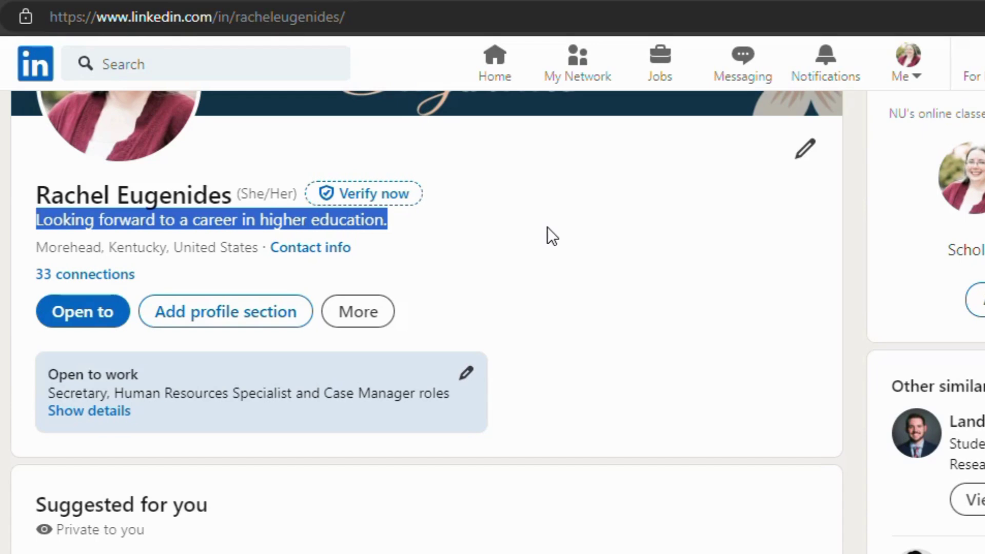
{"action": "scroll", "coordinate": [421, 228], "scroll_direction": "up", "scroll_amount": 2}
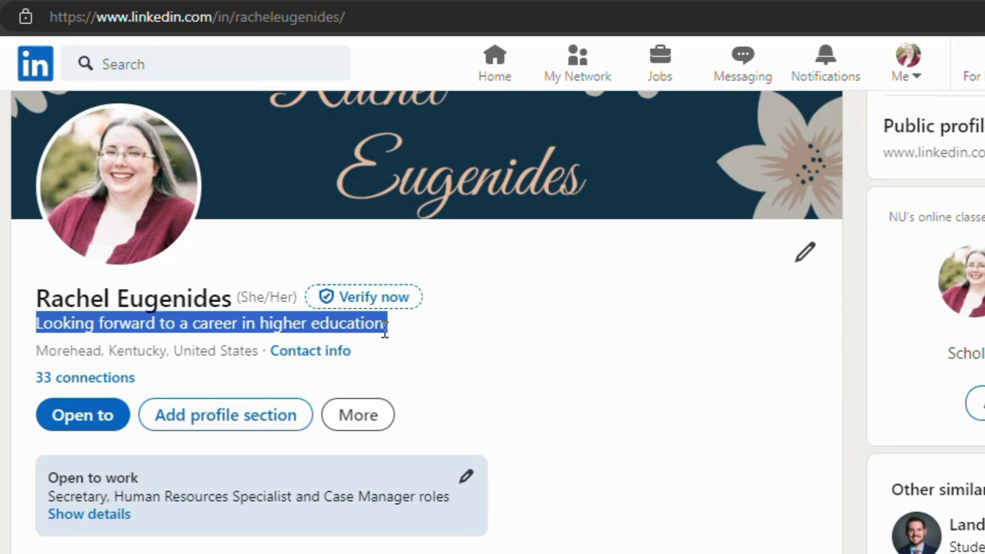
{"action": "left_click", "coordinate": [460, 359]}
Scroll down the profile sections to reach the About summary
{"action": "scroll", "coordinate": [534, 364], "scroll_direction": "down", "scroll_amount": 5}
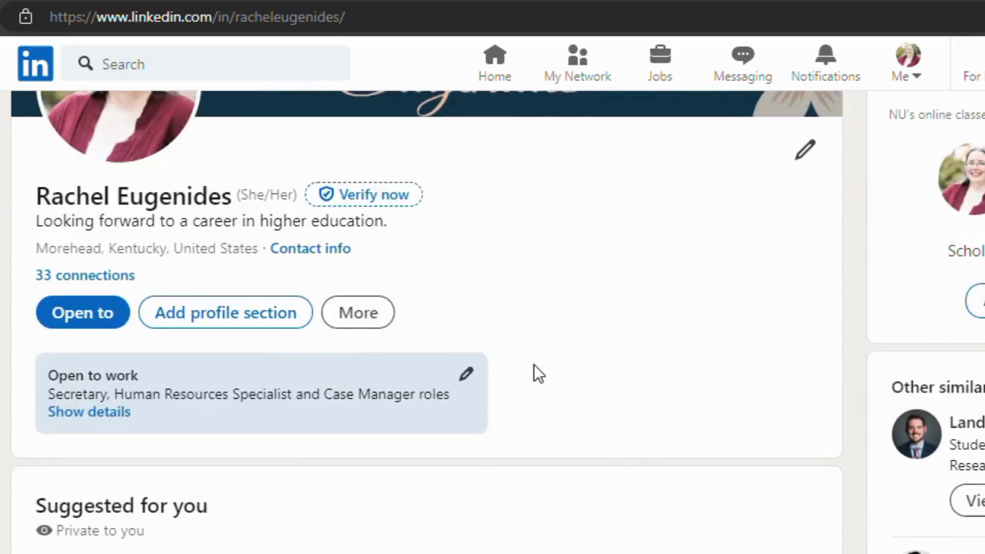
{"action": "scroll", "coordinate": [533, 364], "scroll_direction": "down", "scroll_amount": 10}
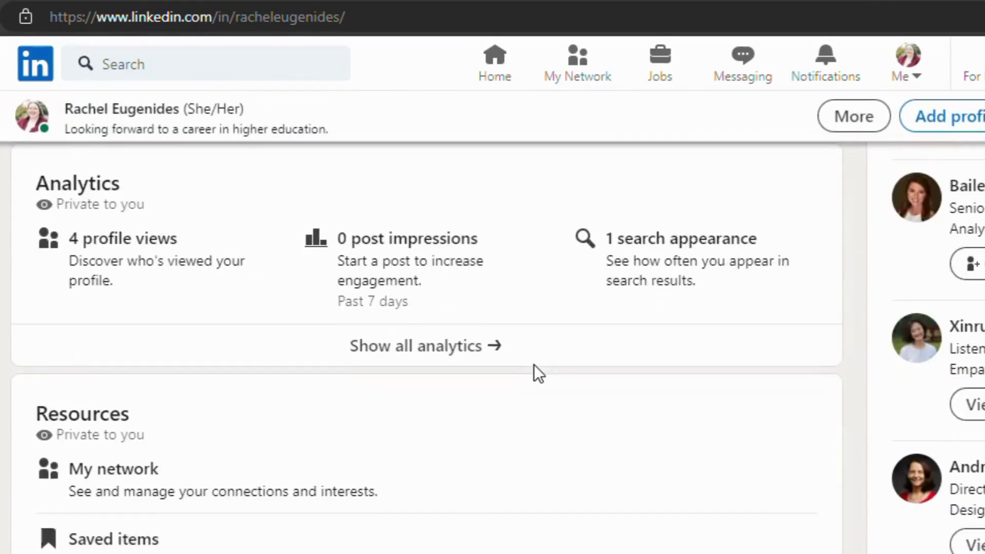
{"action": "scroll", "coordinate": [533, 365], "scroll_direction": "down", "scroll_amount": 4}
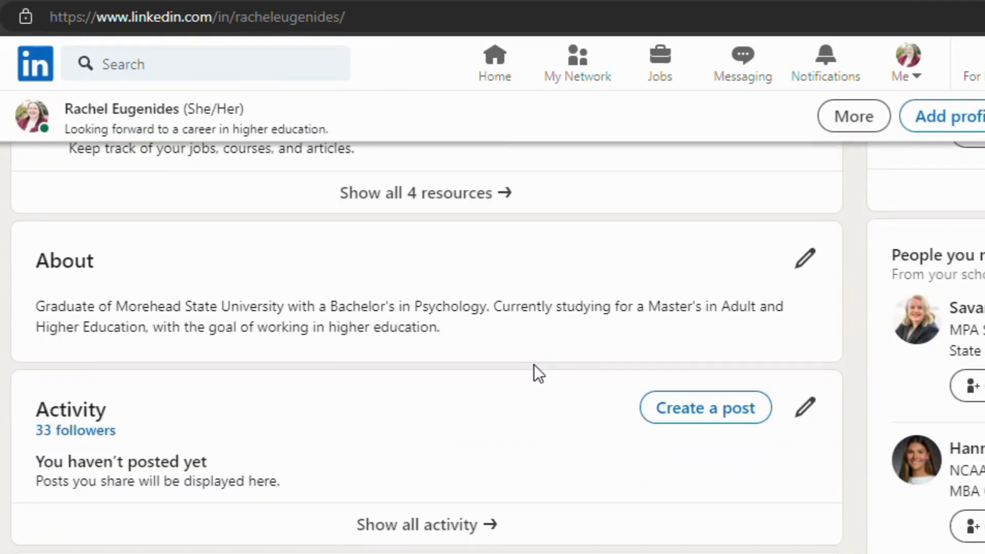
{"action": "scroll", "coordinate": [533, 365], "scroll_direction": "down", "scroll_amount": 2}
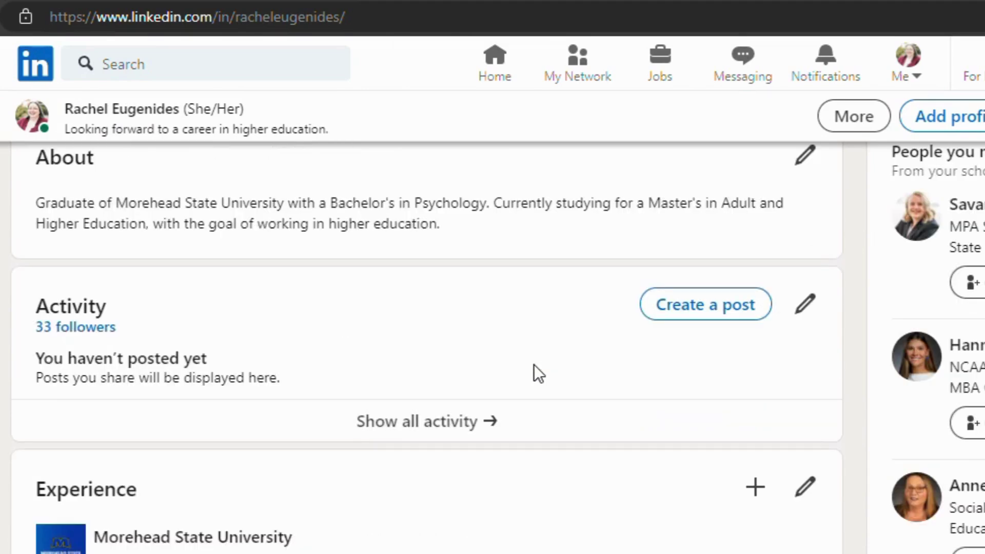
{"action": "scroll", "coordinate": [437, 255], "scroll_direction": "up", "scroll_amount": 2}
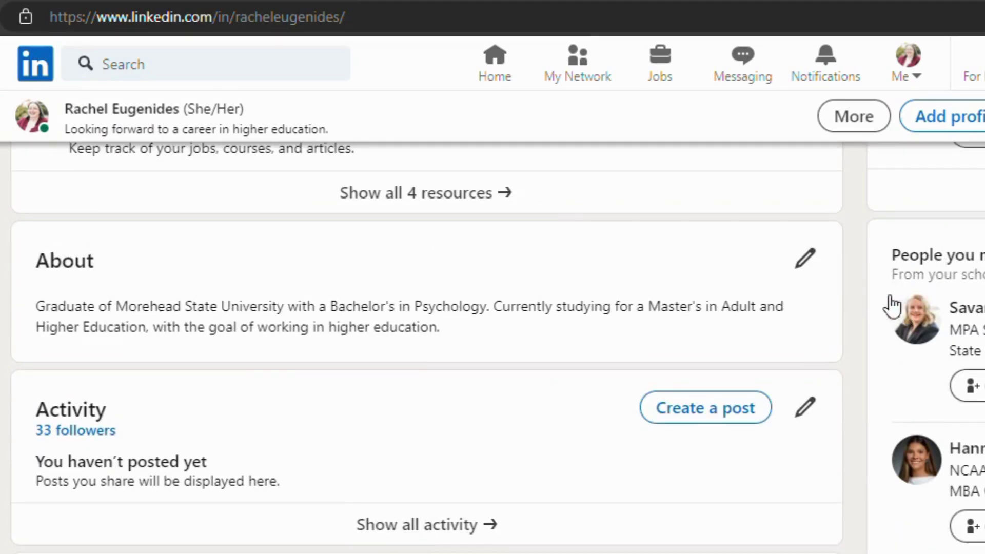
Open the About editor showing the 181-character higher-education summary
{"action": "left_click", "coordinate": [801, 262]}
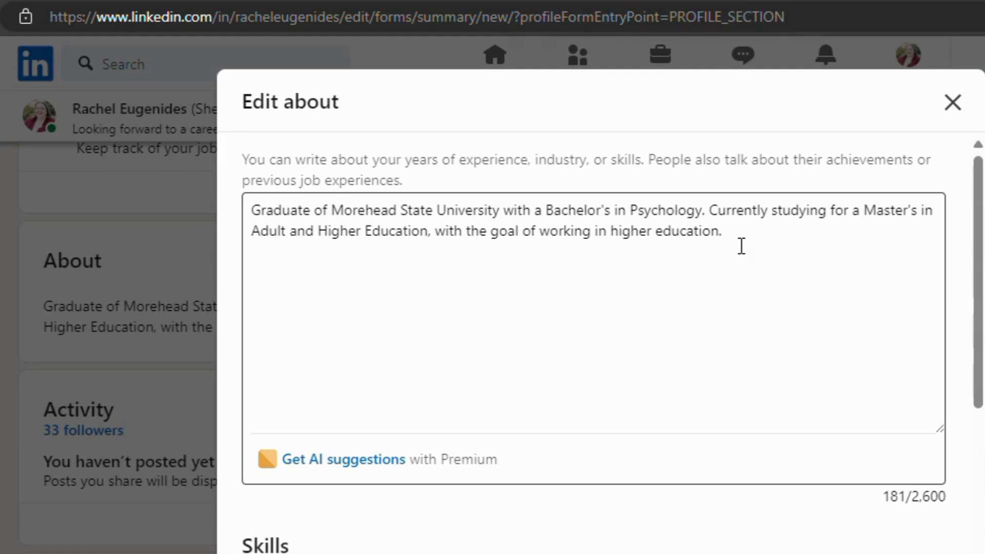
Close the About editor without changes and scroll down to Experience
{"action": "left_click", "coordinate": [952, 103]}
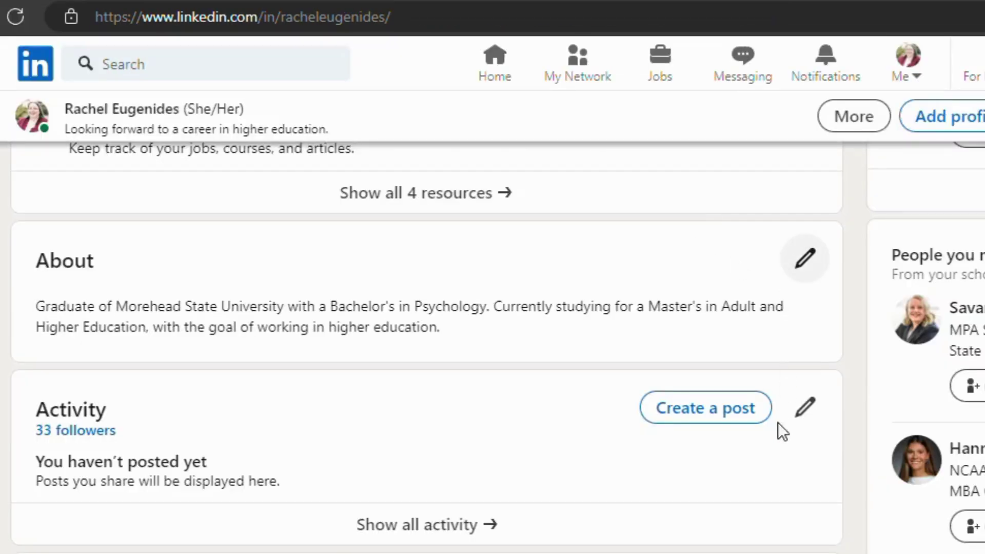
{"action": "scroll", "coordinate": [795, 442], "scroll_direction": "down", "scroll_amount": 2}
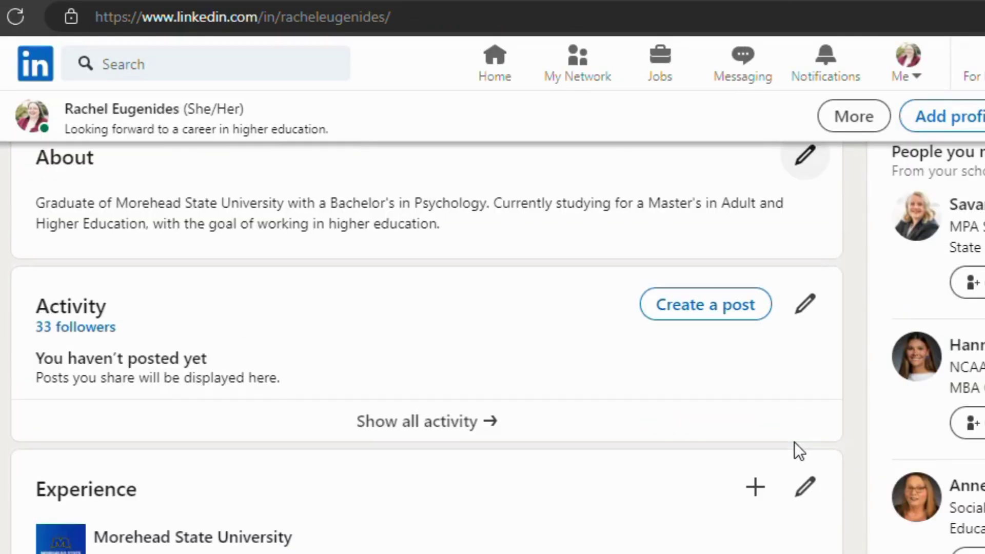
{"action": "scroll", "coordinate": [794, 441], "scroll_direction": "down", "scroll_amount": 6}
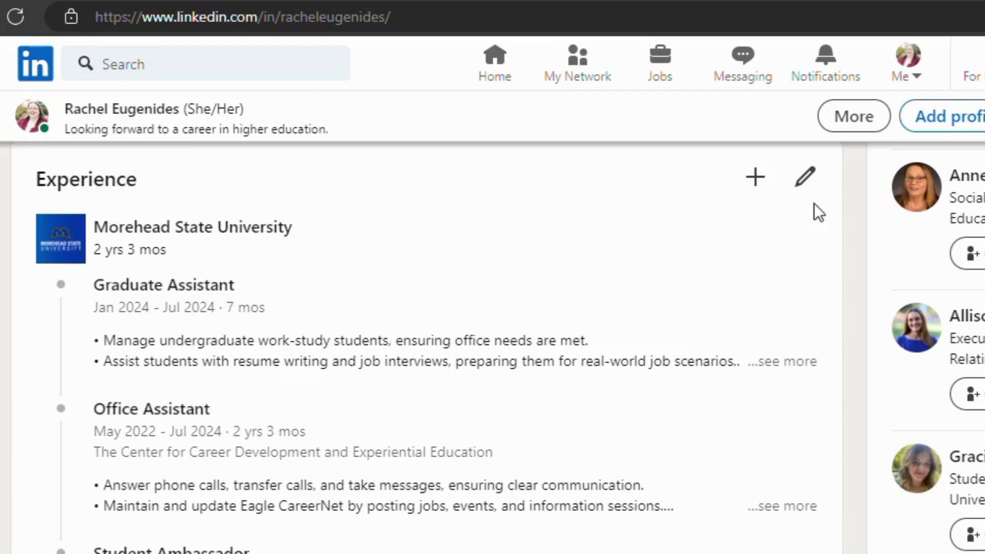
Open the full Experience list and review the Graduate Assistant, Office Assistant and Student Ambassador roles
{"action": "left_click", "coordinate": [808, 191]}
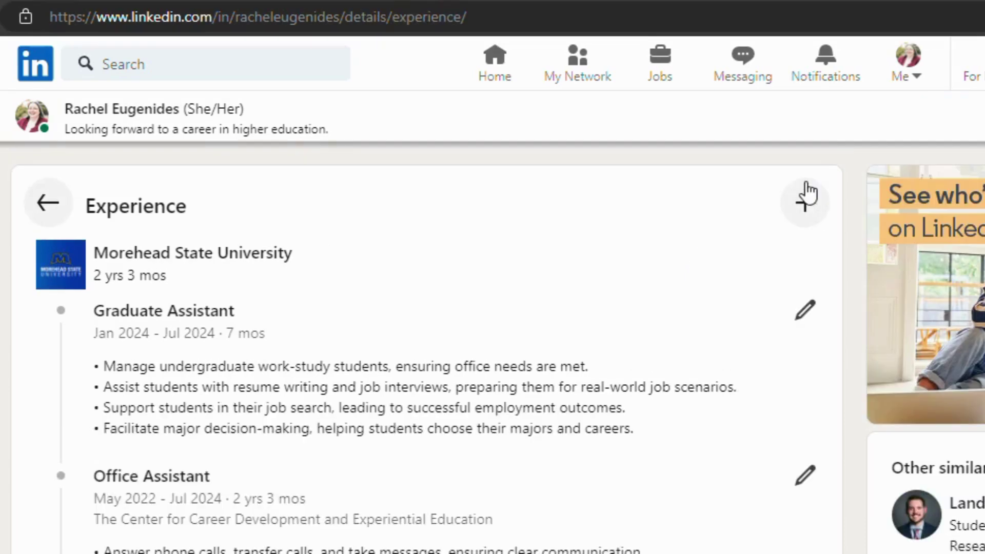
{"action": "scroll", "coordinate": [534, 333], "scroll_direction": "down", "scroll_amount": 2}
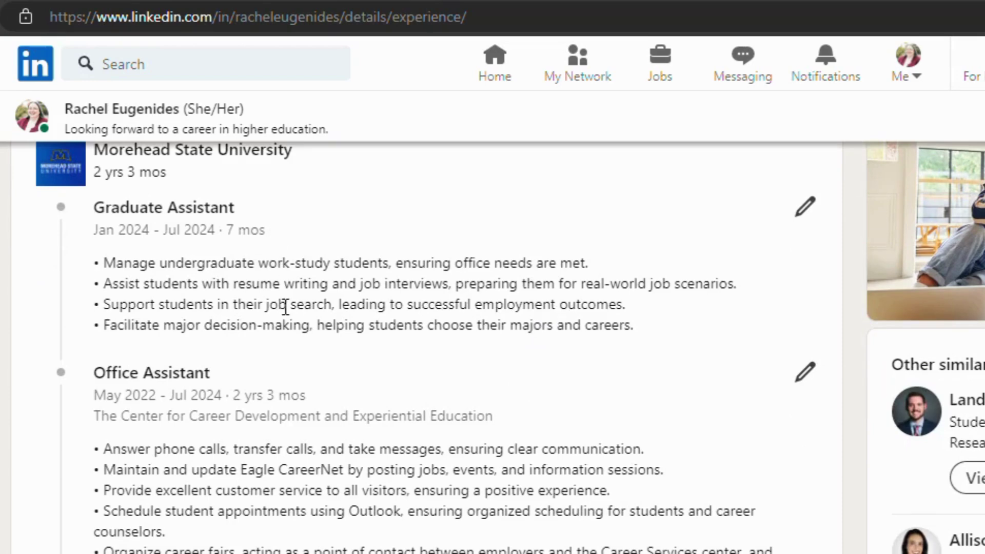
{"action": "scroll", "coordinate": [745, 408], "scroll_direction": "down", "scroll_amount": 6}
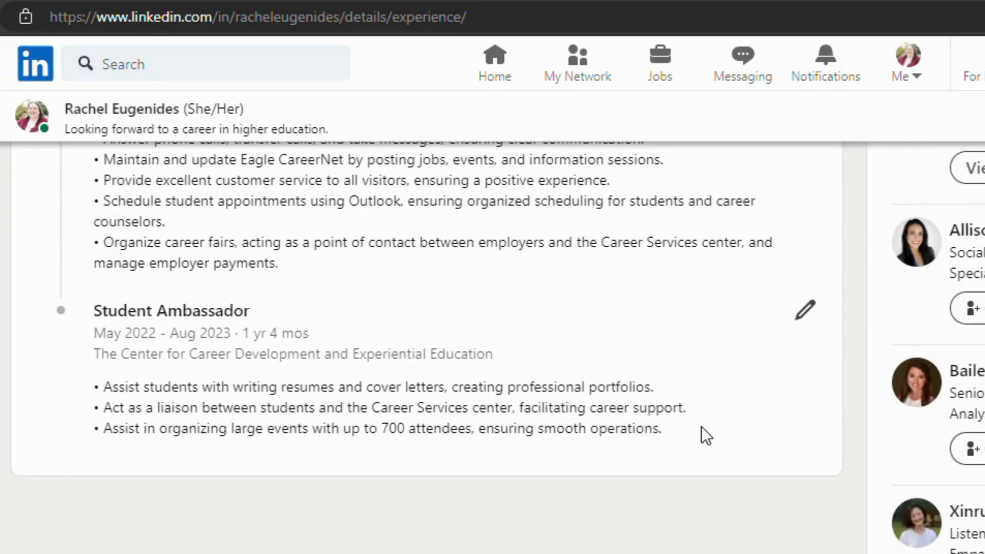
{"action": "scroll", "coordinate": [701, 427], "scroll_direction": "up", "scroll_amount": 4}
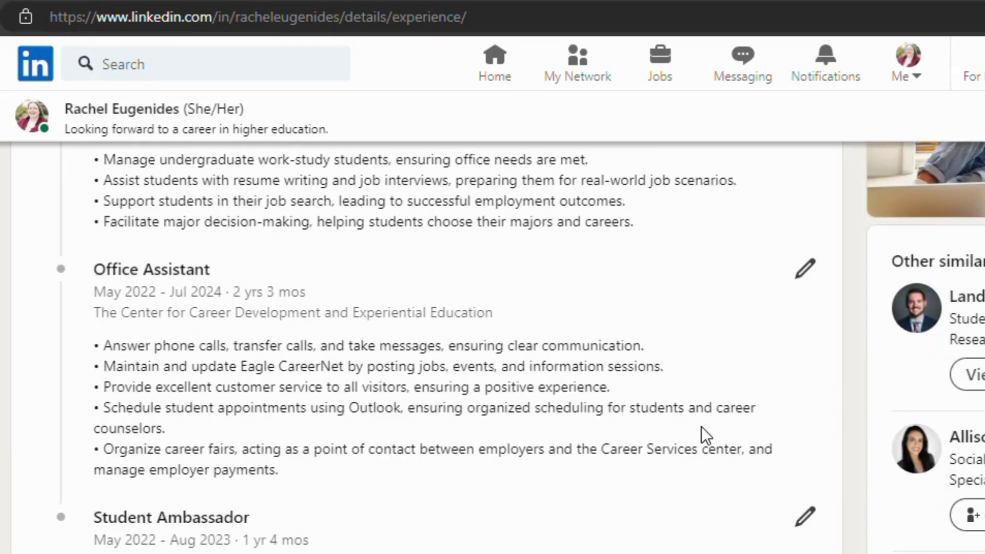
{"action": "scroll", "coordinate": [700, 426], "scroll_direction": "up", "scroll_amount": 4}
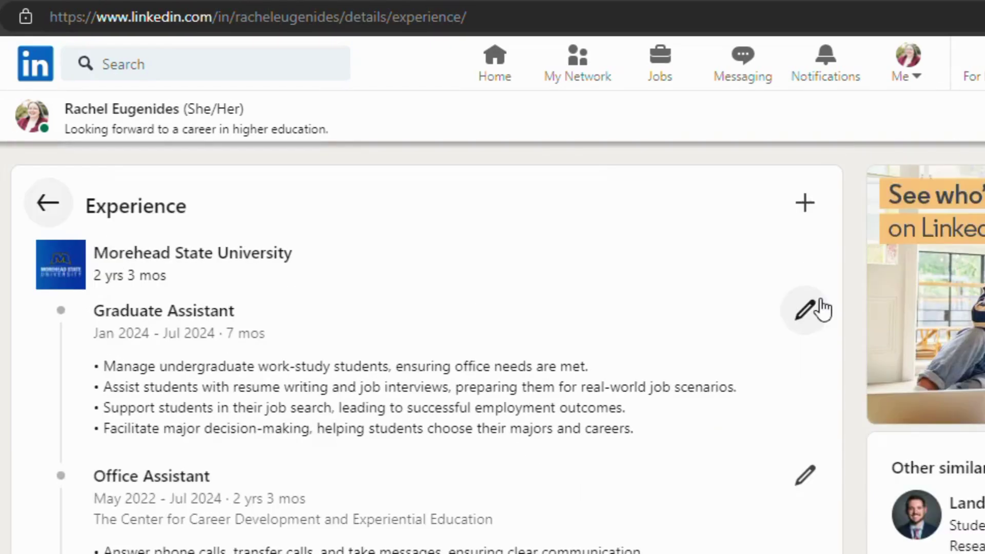
{"action": "left_click", "coordinate": [814, 309]}
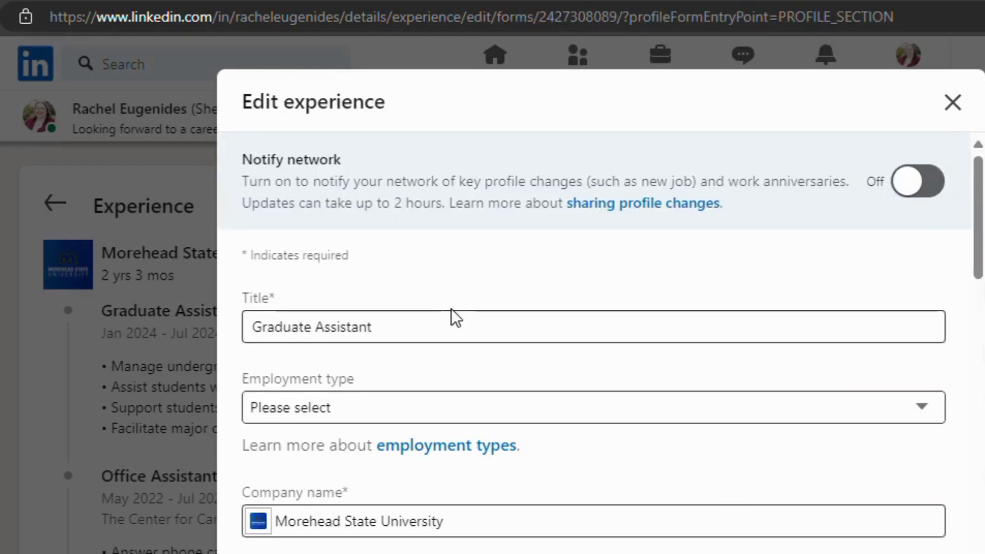
{"action": "scroll", "coordinate": [451, 307], "scroll_direction": "down", "scroll_amount": 2}
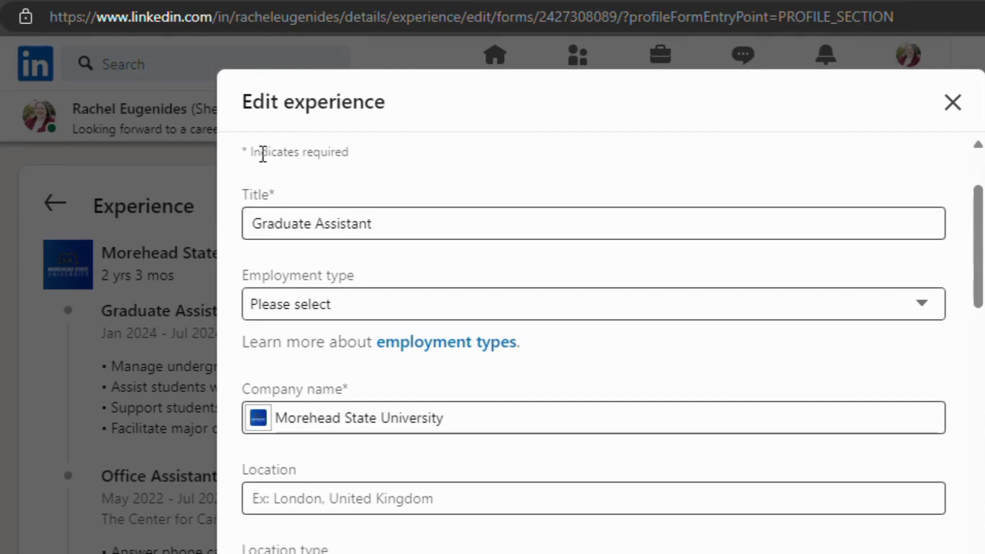
{"action": "left_click_drag", "start_coordinate": [240, 150], "coordinate": [351, 178]}
{"action": "left_click", "coordinate": [353, 226]}
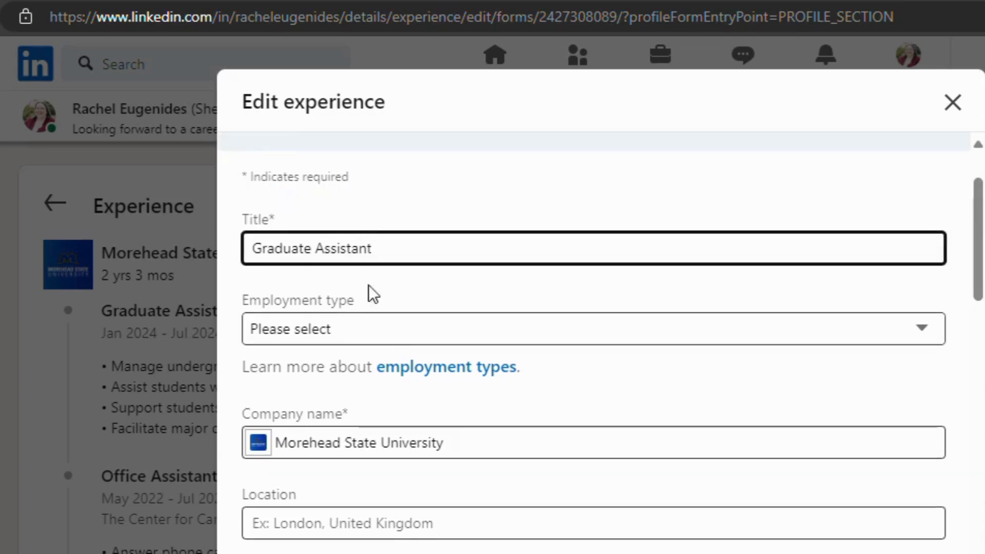
{"action": "scroll", "coordinate": [365, 310], "scroll_direction": "down", "scroll_amount": 2}
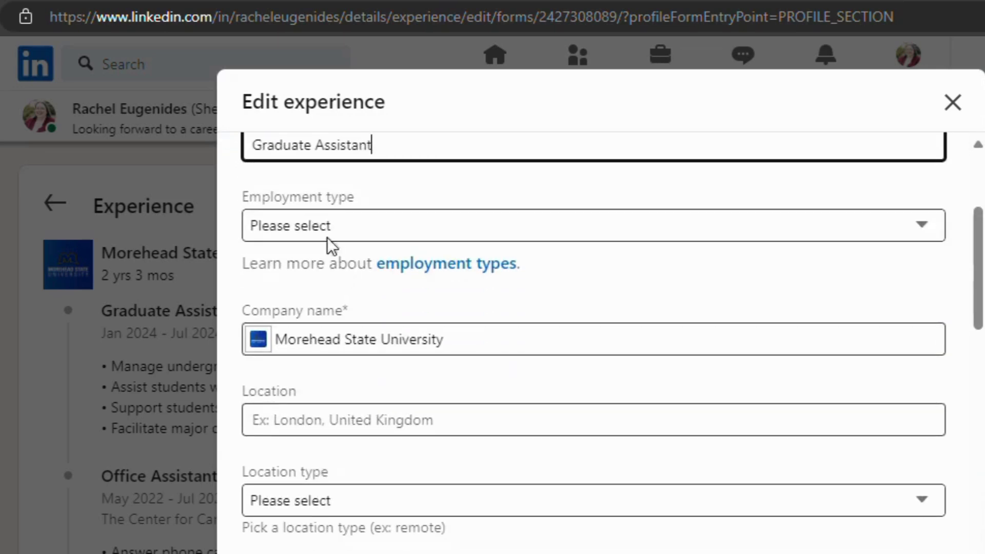
{"action": "left_click", "coordinate": [353, 226]}
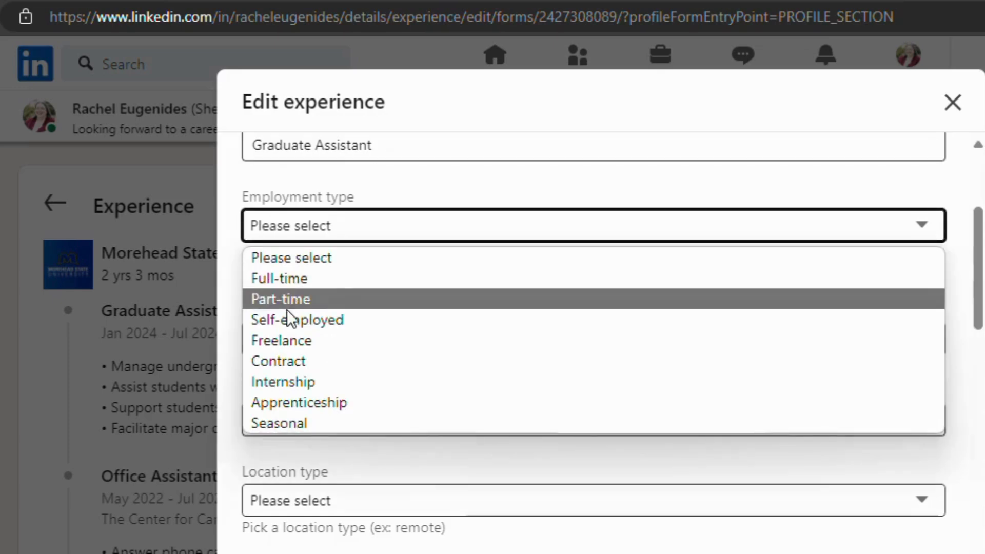
{"action": "left_click", "coordinate": [476, 182]}
{"action": "scroll", "coordinate": [513, 288], "scroll_direction": "down", "scroll_amount": 2}
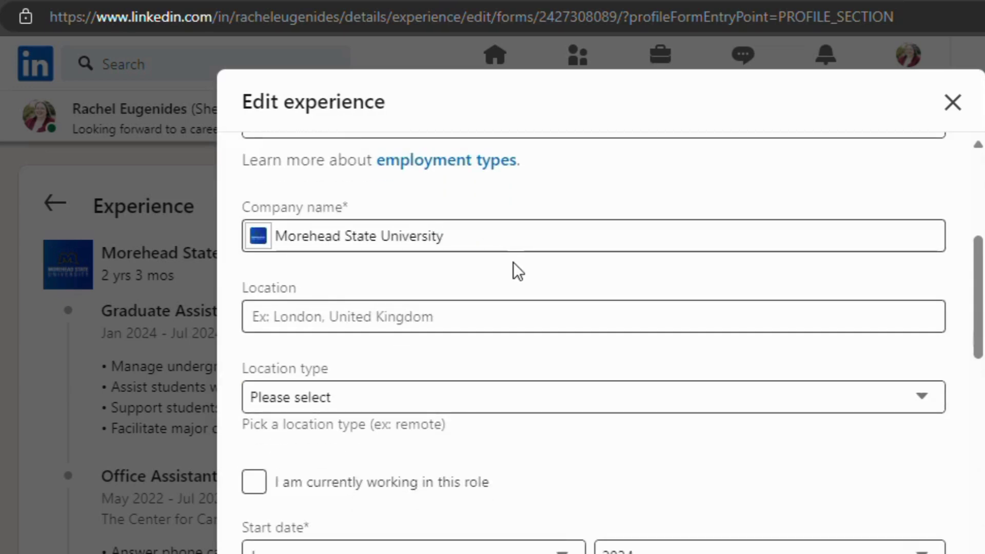
{"action": "scroll", "coordinate": [513, 263], "scroll_direction": "down", "scroll_amount": 2}
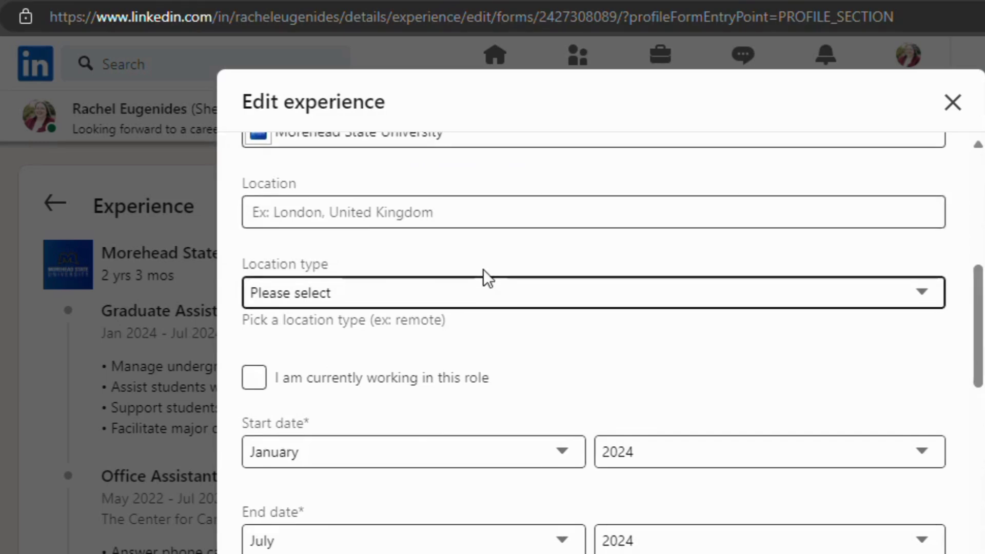
{"action": "scroll", "coordinate": [484, 269], "scroll_direction": "down", "scroll_amount": 2}
{"action": "left_click", "coordinate": [448, 200]}
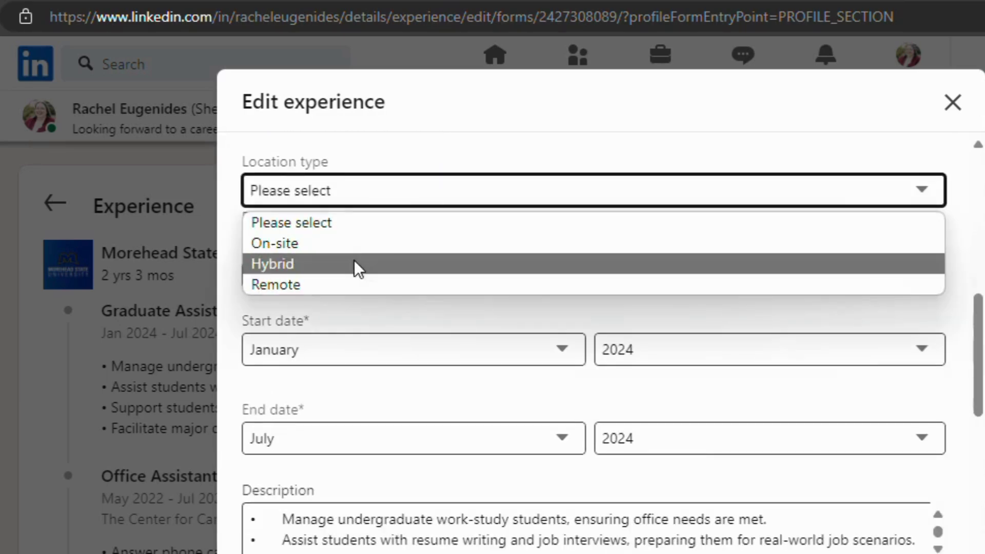
{"action": "left_click", "coordinate": [528, 310]}
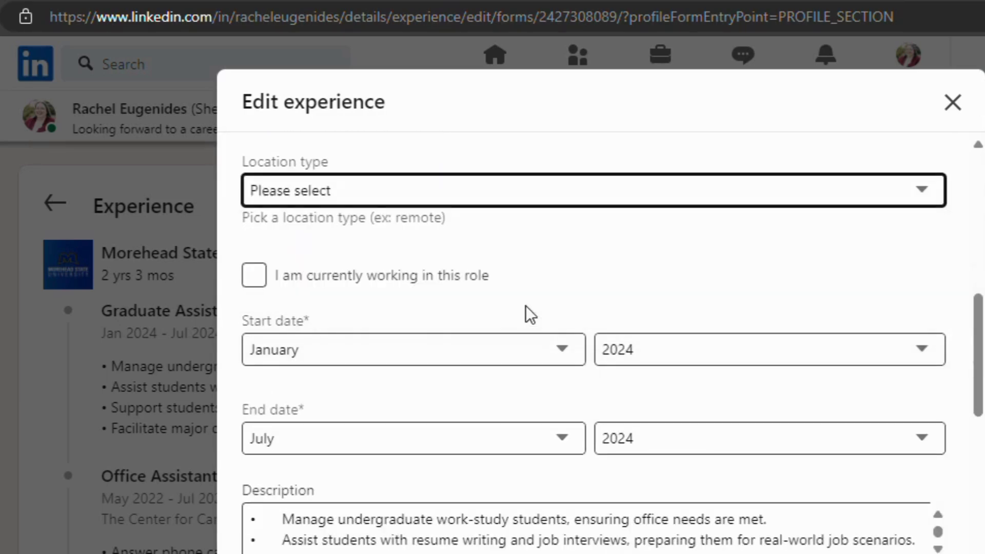
{"action": "scroll", "coordinate": [574, 281], "scroll_direction": "down", "scroll_amount": 2}
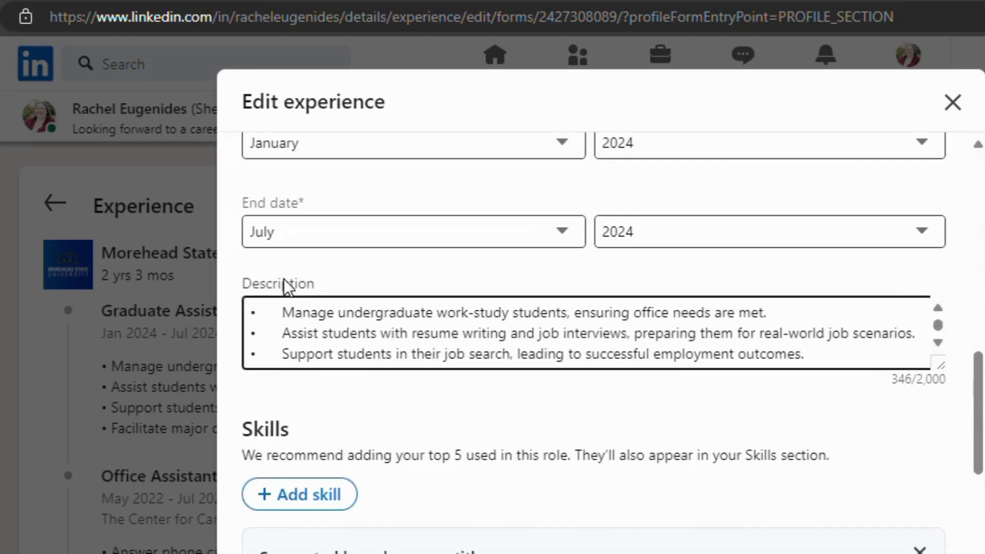
Discard the unsaved Graduate Assistant edits and go back to the main profile page
{"action": "scroll", "coordinate": [286, 287], "scroll_direction": "down", "scroll_amount": 2}
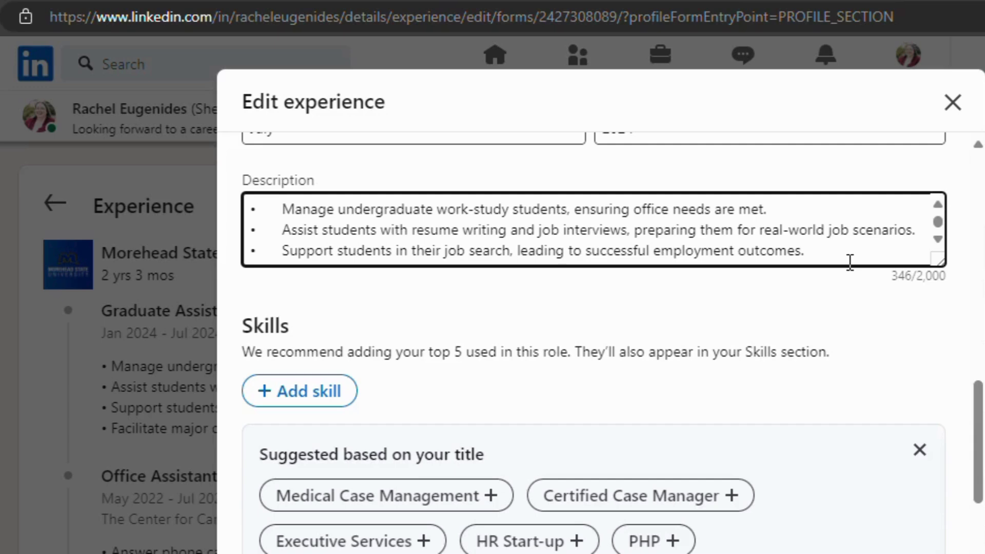
{"action": "scroll", "coordinate": [850, 262], "scroll_direction": "up", "scroll_amount": 15}
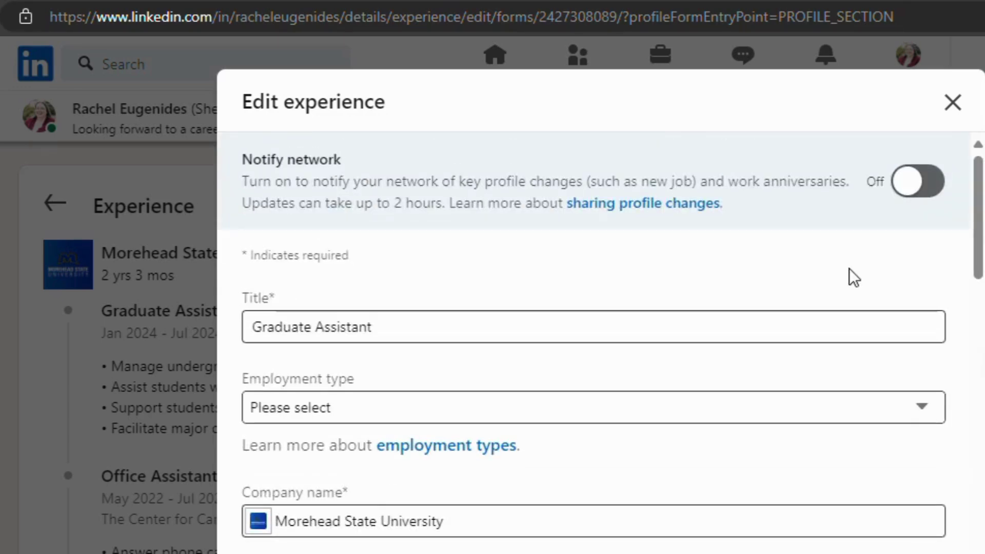
{"action": "left_click", "coordinate": [944, 109]}
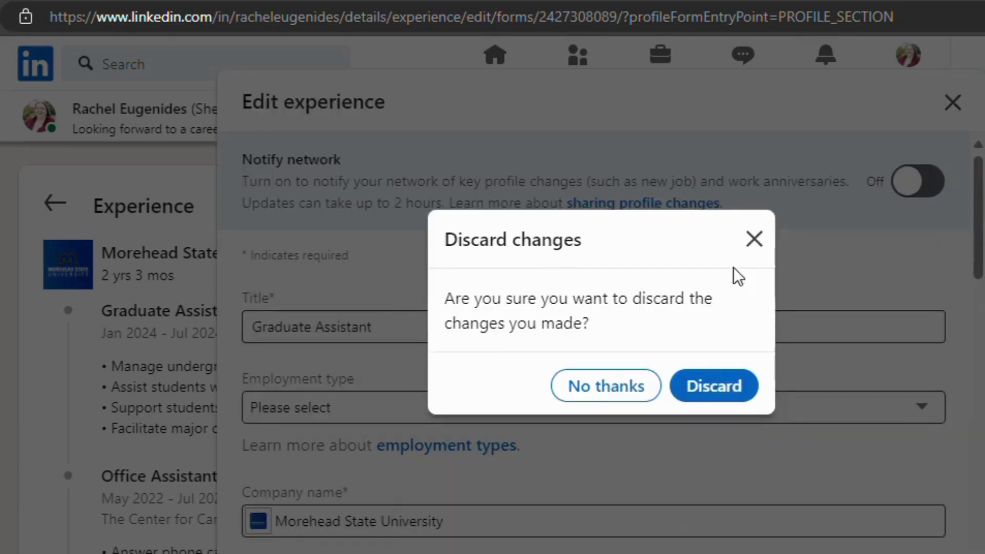
{"action": "left_click", "coordinate": [708, 391]}
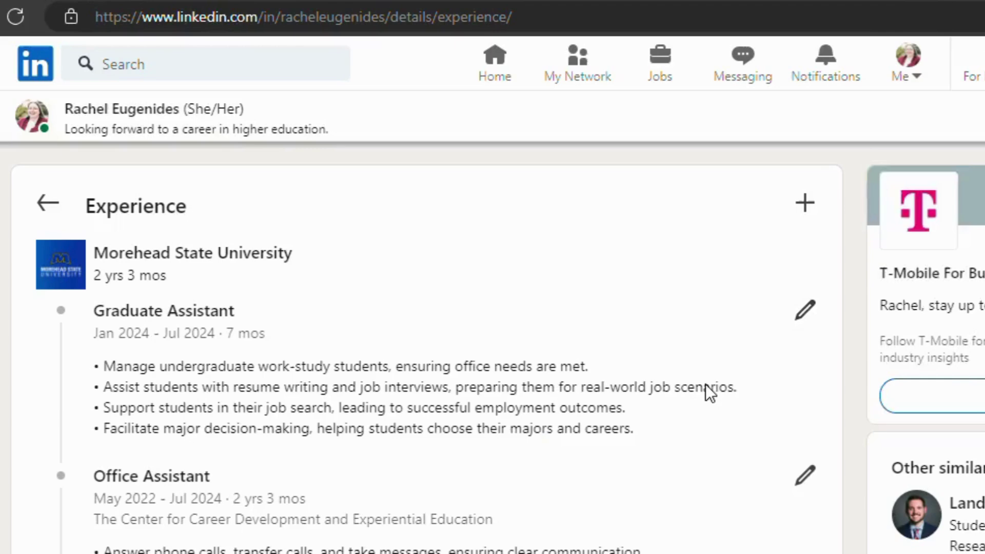
{"action": "left_click", "coordinate": [60, 201]}
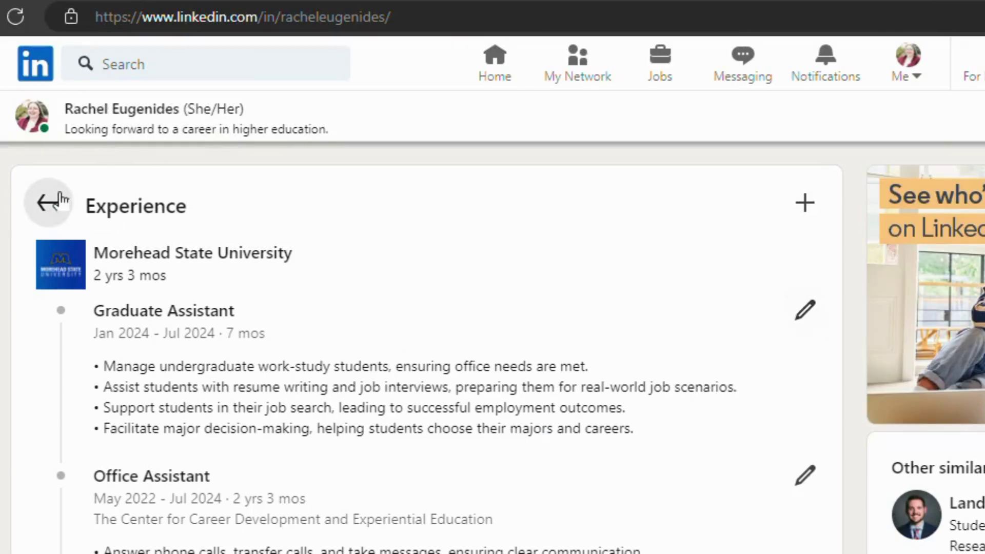
Scroll down to Education and open its list of MA and BS entries
{"action": "scroll", "coordinate": [60, 201], "scroll_direction": "down", "scroll_amount": 4}
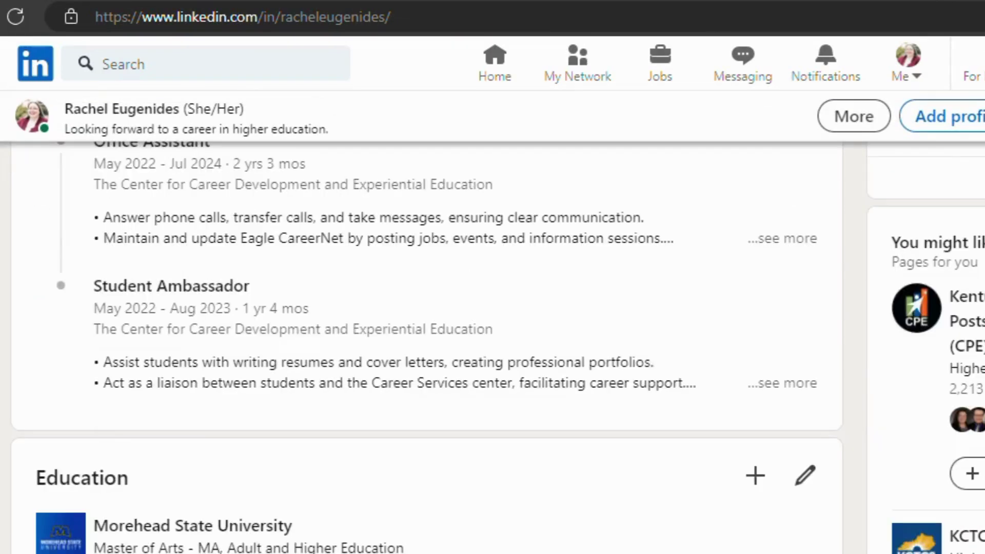
{"action": "scroll", "coordinate": [427, 308], "scroll_direction": "down", "scroll_amount": 5}
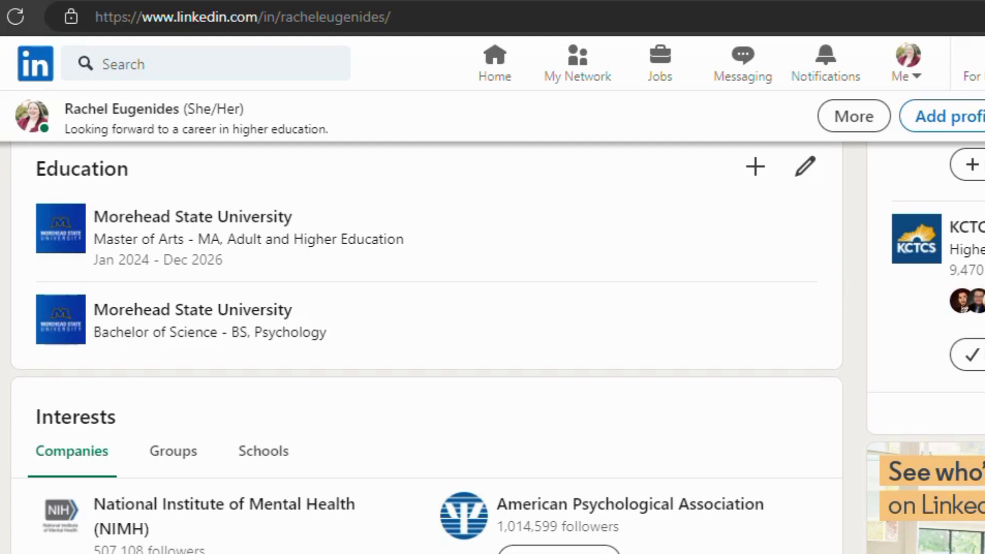
{"action": "left_click", "coordinate": [808, 167]}
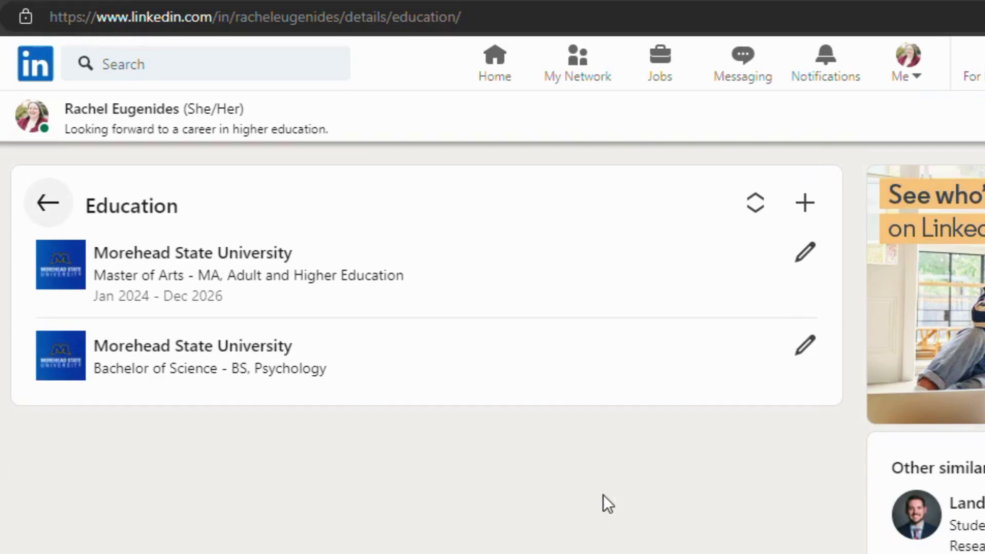
Open the Master of Arts entry and review its Degree, Field of study and '(or expected)' end-date note
{"action": "left_click", "coordinate": [805, 254]}
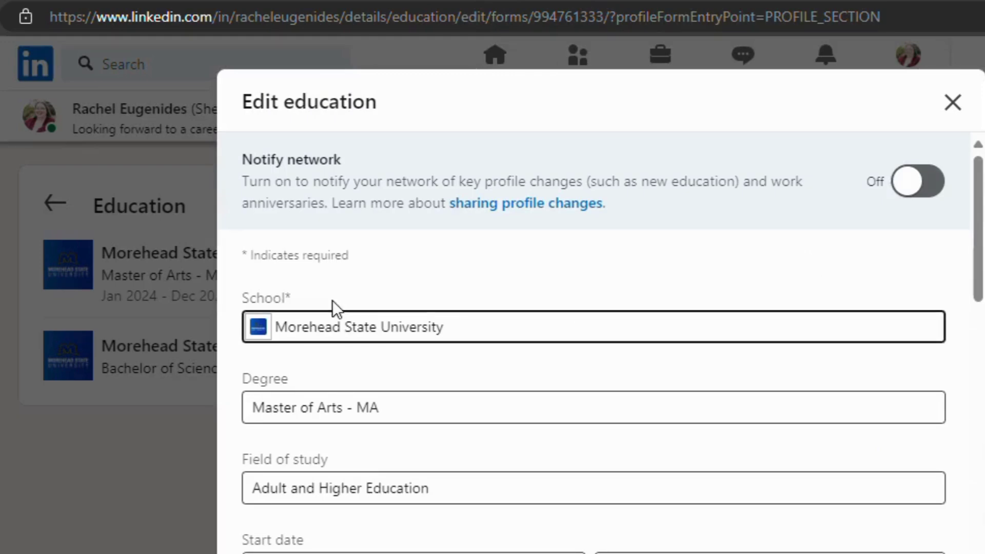
{"action": "scroll", "coordinate": [437, 329], "scroll_direction": "down", "scroll_amount": 2}
{"action": "left_click", "coordinate": [390, 314]}
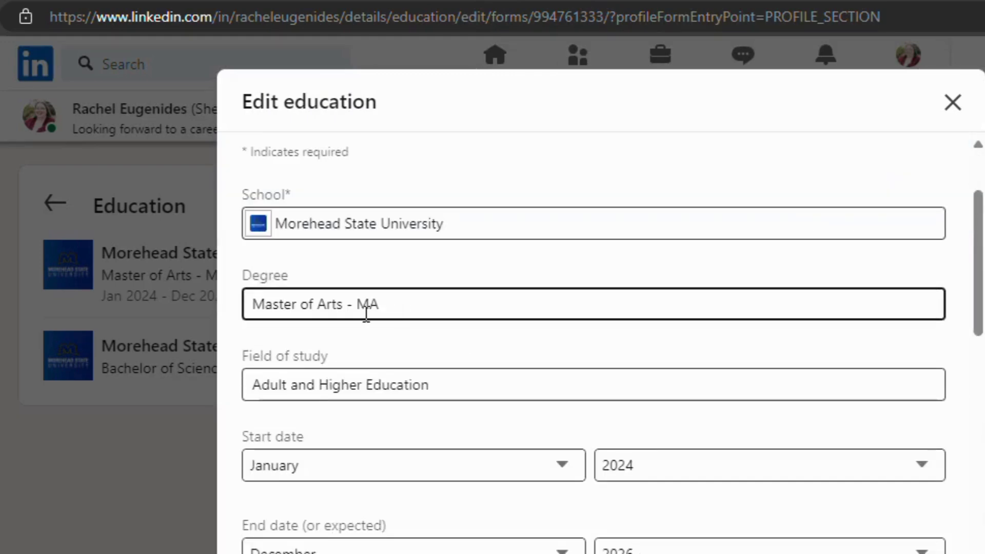
{"action": "scroll", "coordinate": [367, 314], "scroll_direction": "down", "scroll_amount": 2}
{"action": "left_click", "coordinate": [434, 291]}
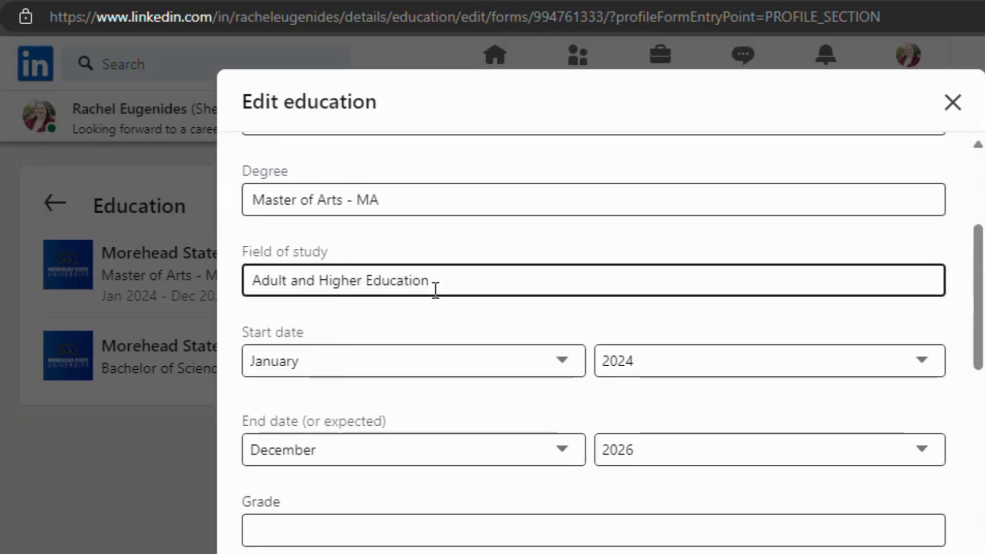
{"action": "scroll", "coordinate": [432, 277], "scroll_direction": "down", "scroll_amount": 2}
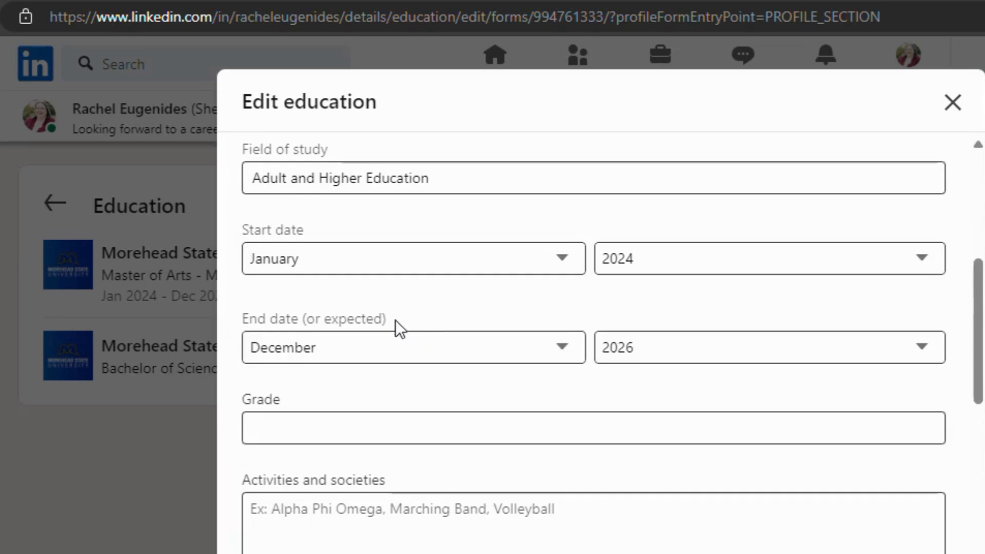
{"action": "left_click_drag", "start_coordinate": [388, 321], "coordinate": [300, 332]}
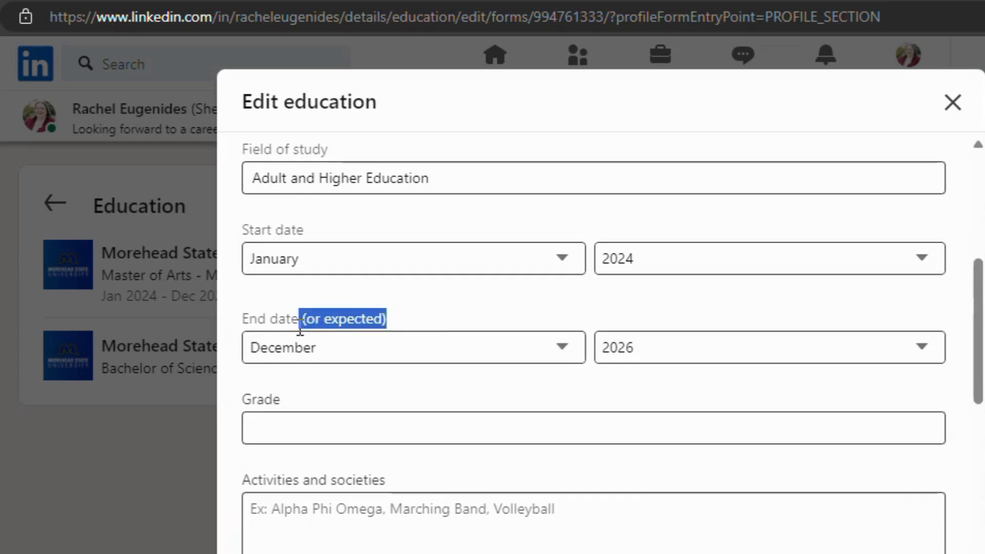
{"action": "left_click", "coordinate": [388, 320]}
Check the Grade, Activities and Description fields, then exit without saving and return to the profile
{"action": "scroll", "coordinate": [461, 365], "scroll_direction": "down", "scroll_amount": 2}
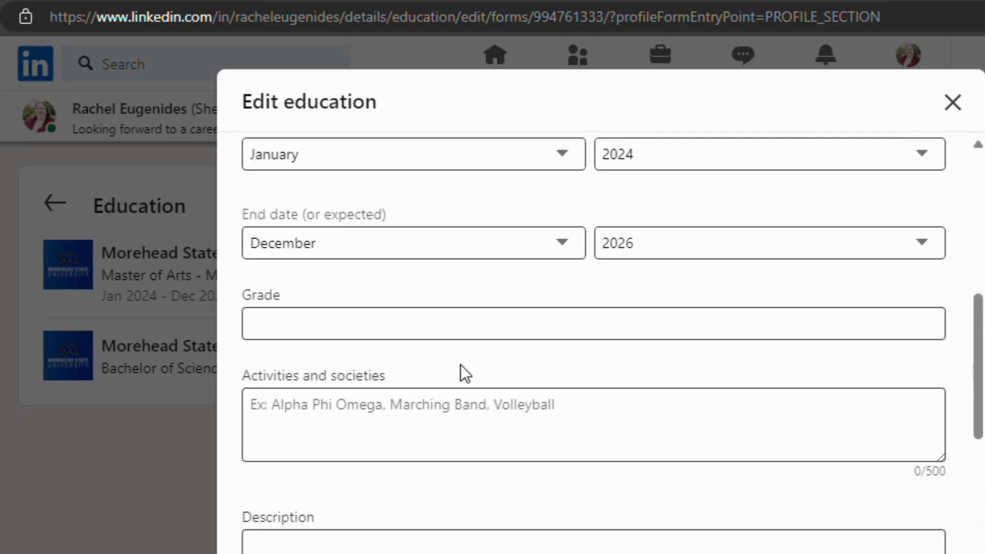
{"action": "scroll", "coordinate": [460, 365], "scroll_direction": "down", "scroll_amount": 2}
{"action": "left_click", "coordinate": [289, 223]}
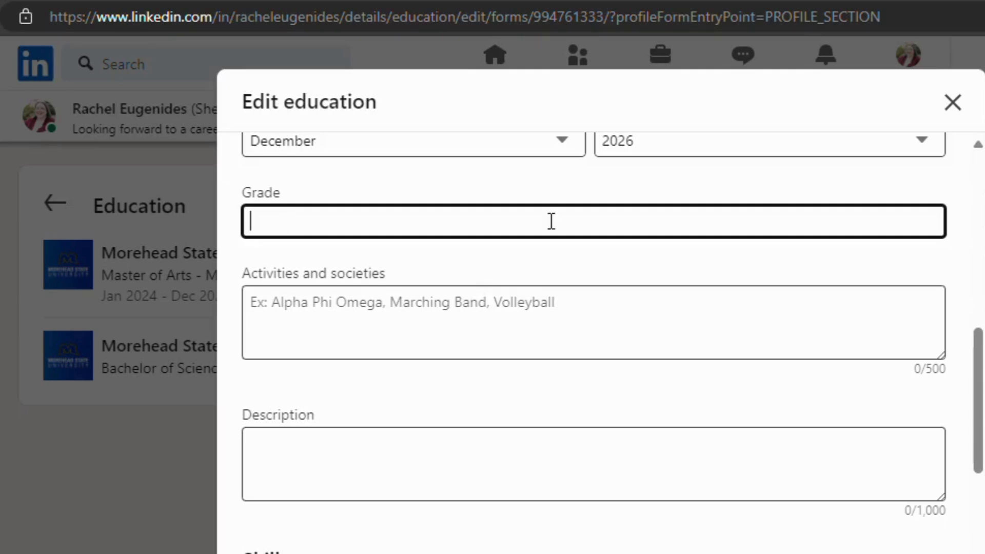
{"action": "left_click", "coordinate": [604, 306]}
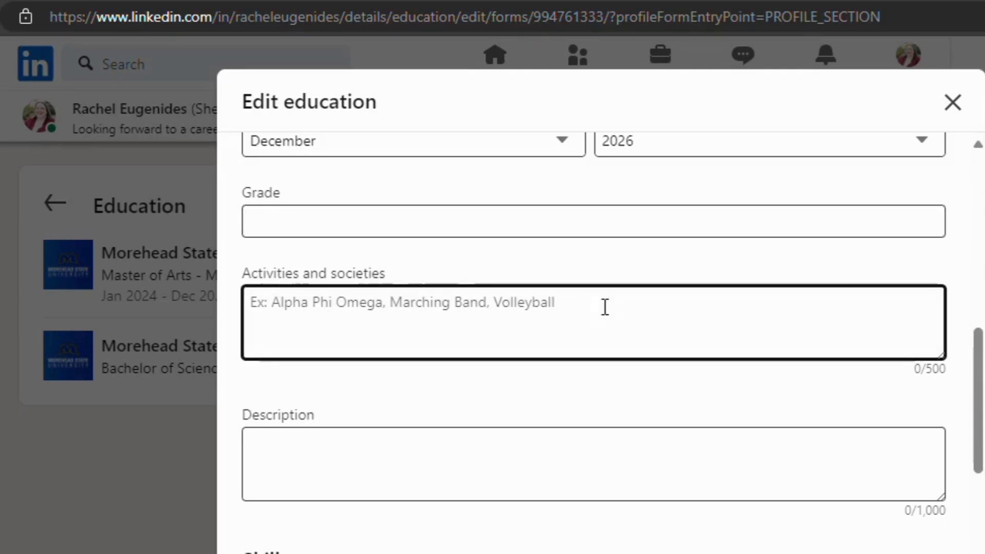
{"action": "left_click", "coordinate": [455, 435]}
{"action": "scroll", "coordinate": [486, 380], "scroll_direction": "down", "scroll_amount": 4}
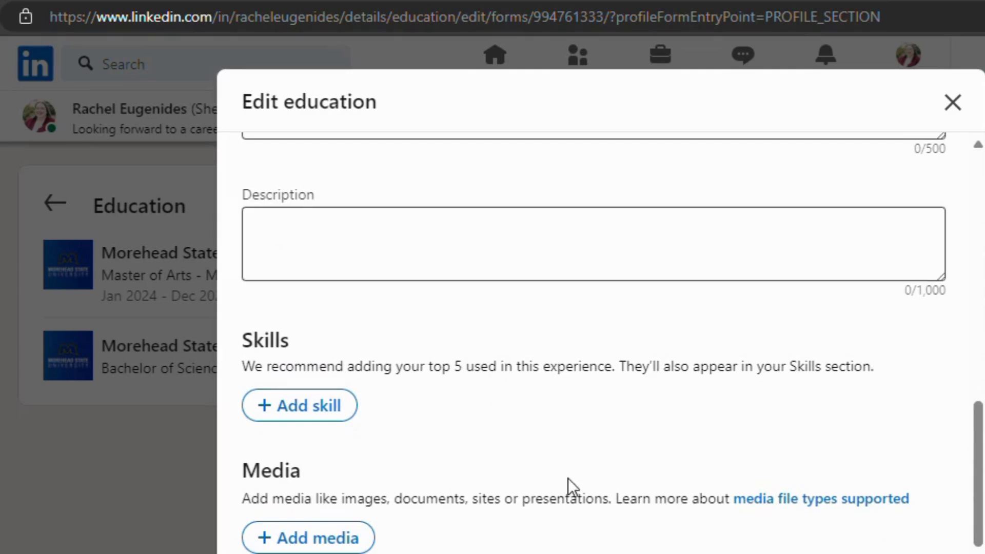
{"action": "key", "text": "Escape"}
{"action": "left_click", "coordinate": [48, 202]}
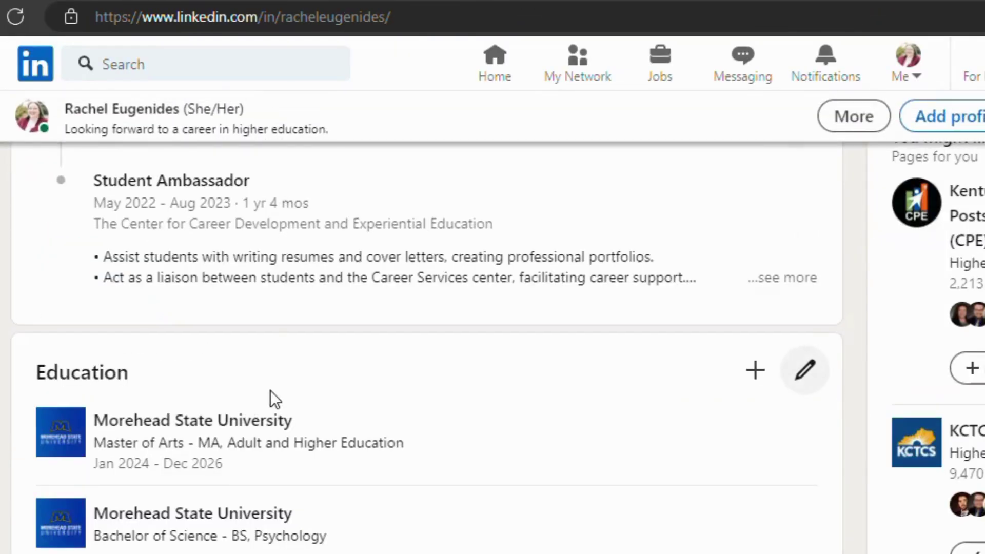
Scroll back to the profile top, with the unchanged headline and 33 connections
{"action": "scroll", "coordinate": [270, 390], "scroll_direction": "down", "scroll_amount": 2}
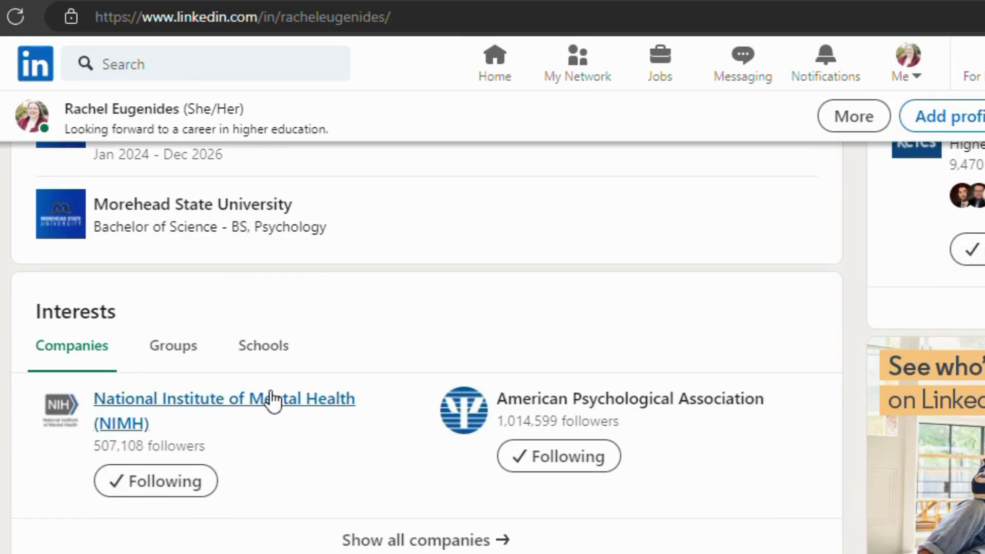
{"action": "scroll", "coordinate": [270, 390], "scroll_direction": "up", "scroll_amount": 15}
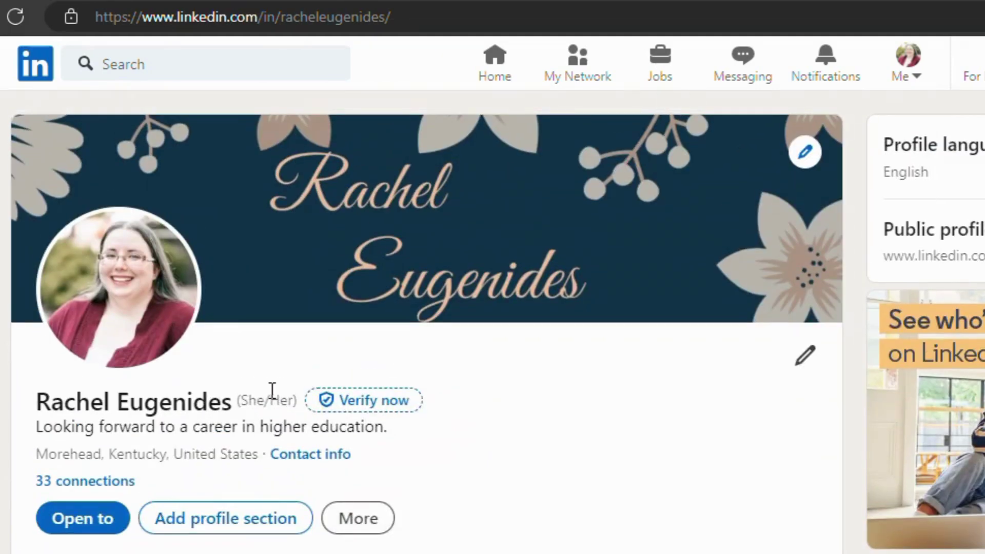
Search LinkedIn for 'morehead state' to bring up the Morehead State University school card
{"action": "left_click", "coordinate": [328, 63]}
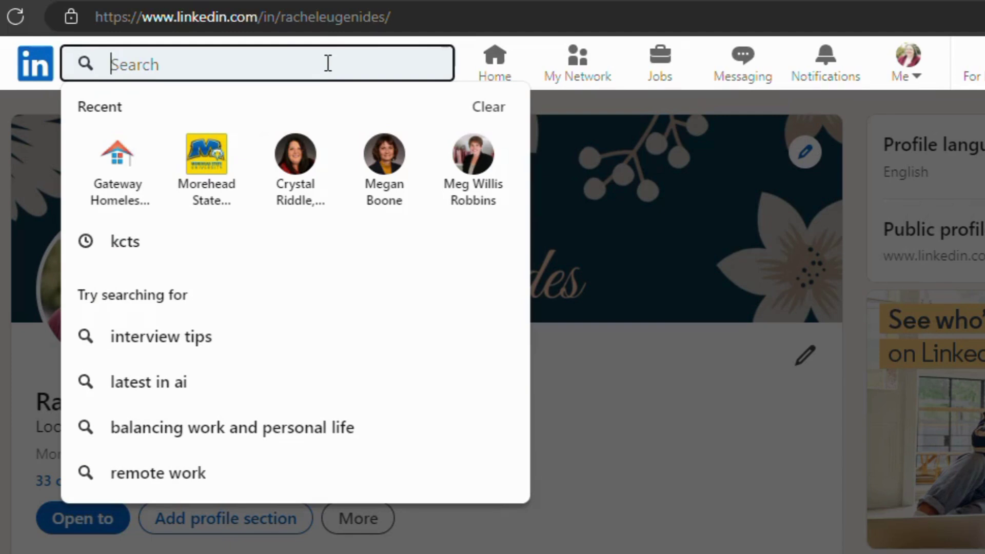
{"action": "type", "text": "morehead"}
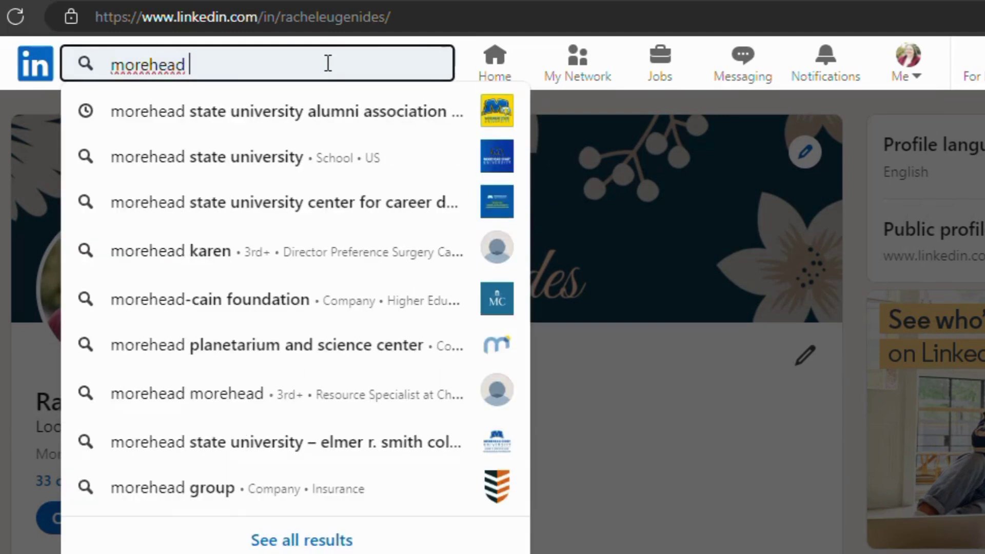
{"action": "type", "text": " state"}
{"action": "key", "text": "Return"}
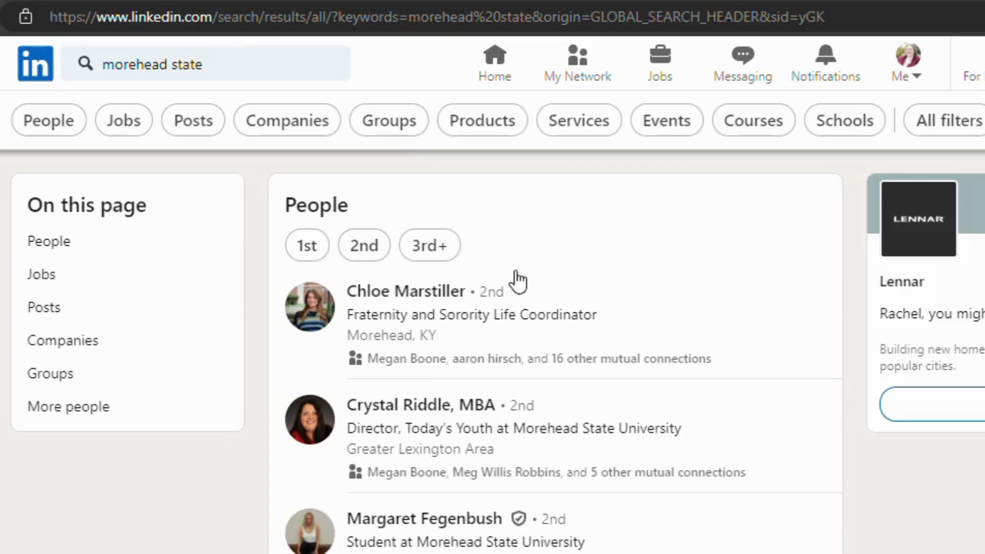
{"action": "scroll", "coordinate": [246, 139], "scroll_direction": "down", "scroll_amount": 10}
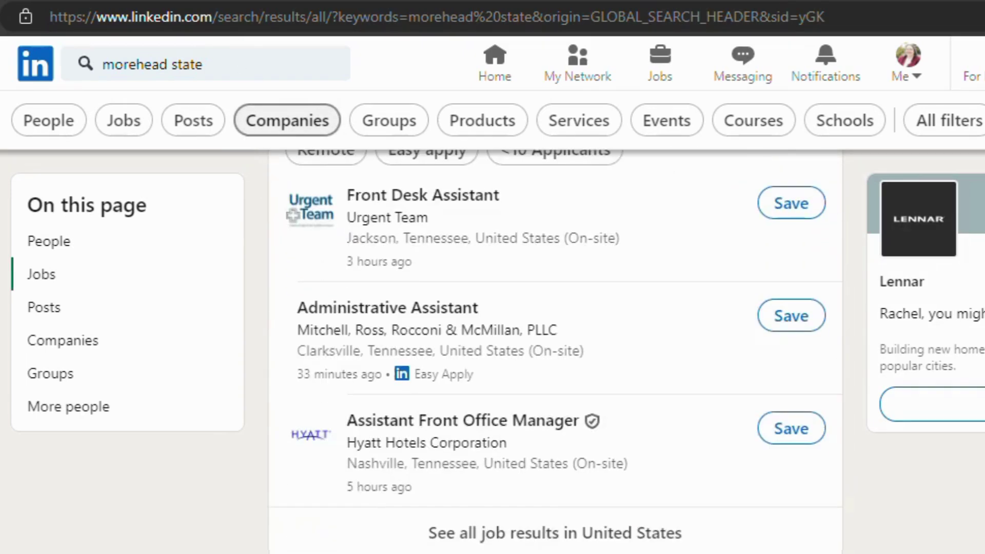
{"action": "key", "text": "alt+Left"}
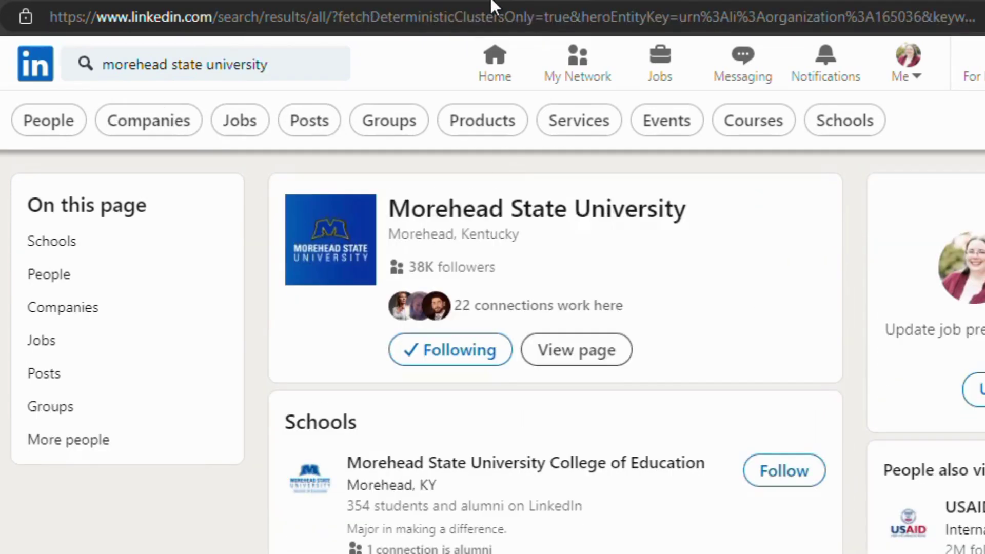
Open the Morehead State University school page and scroll through its Posts feed
{"action": "left_click", "coordinate": [440, 214]}
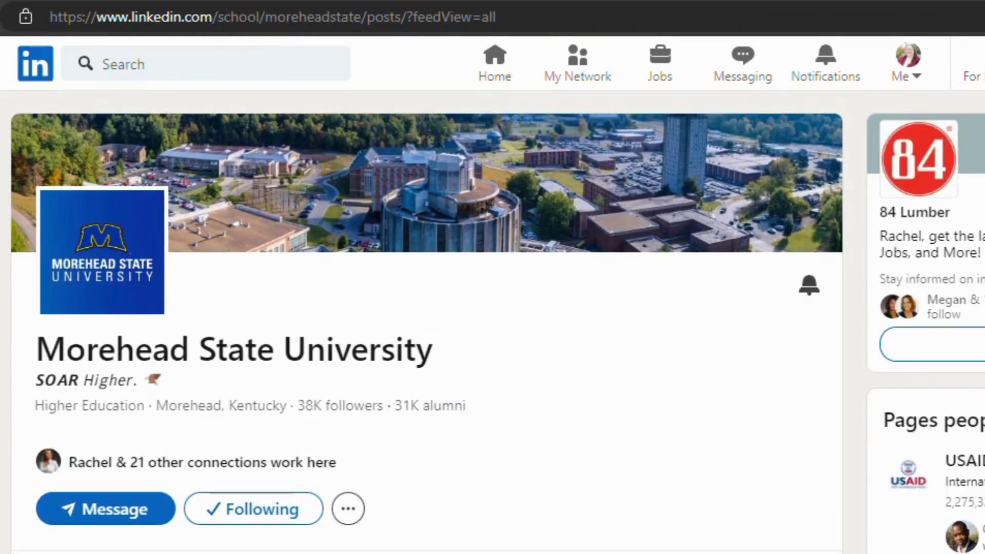
{"action": "scroll", "coordinate": [427, 308], "scroll_direction": "down", "scroll_amount": 4}
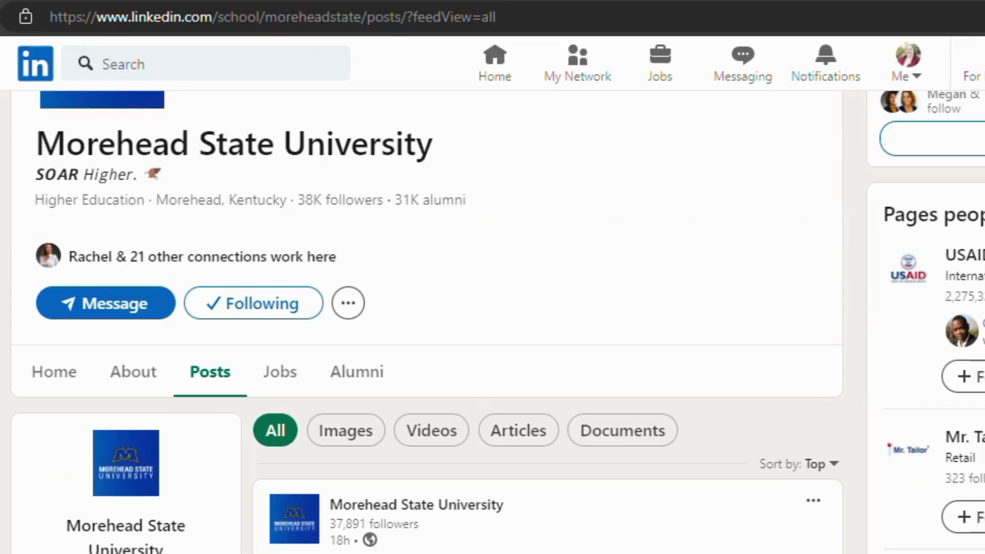
{"action": "scroll", "coordinate": [427, 322], "scroll_direction": "down", "scroll_amount": 4}
{"action": "scroll", "coordinate": [427, 322], "scroll_direction": "up", "scroll_amount": 8}
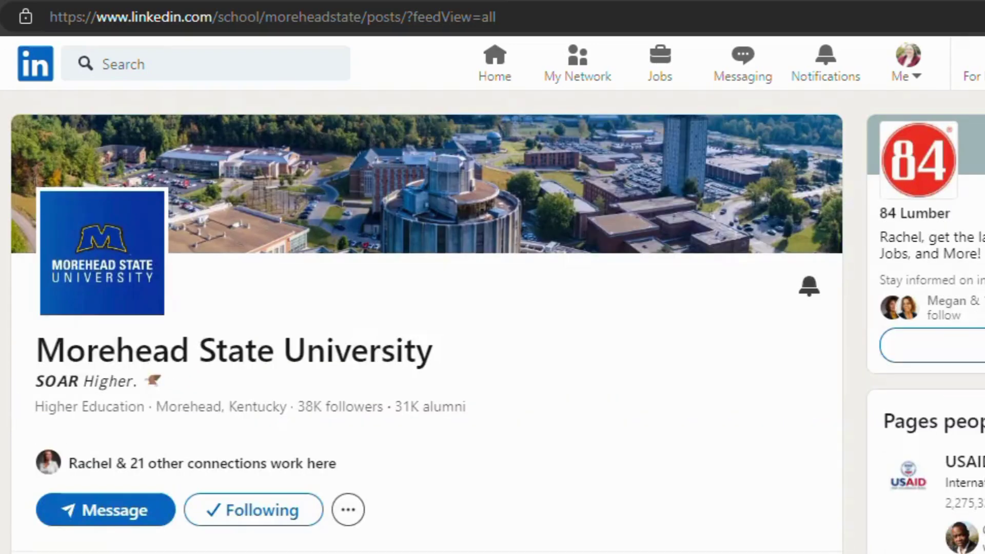
{"action": "scroll", "coordinate": [492, 323], "scroll_direction": "down", "scroll_amount": 10}
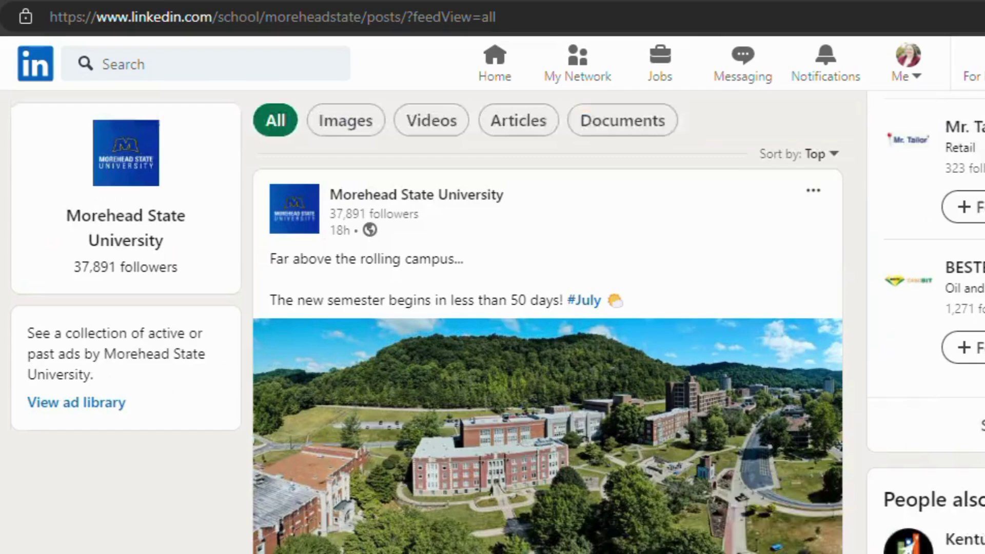
{"action": "scroll", "coordinate": [492, 328], "scroll_direction": "down", "scroll_amount": 6}
{"action": "scroll", "coordinate": [493, 328], "scroll_direction": "up", "scroll_amount": 11}
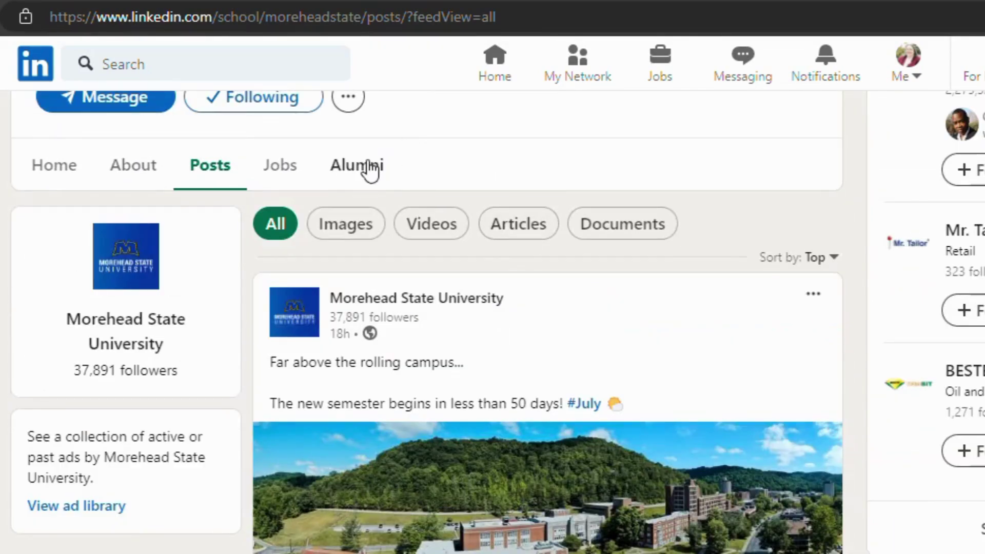
Open the Morehead State Alumni tab and try the alumni search box and Start year filter
{"action": "left_click", "coordinate": [370, 169]}
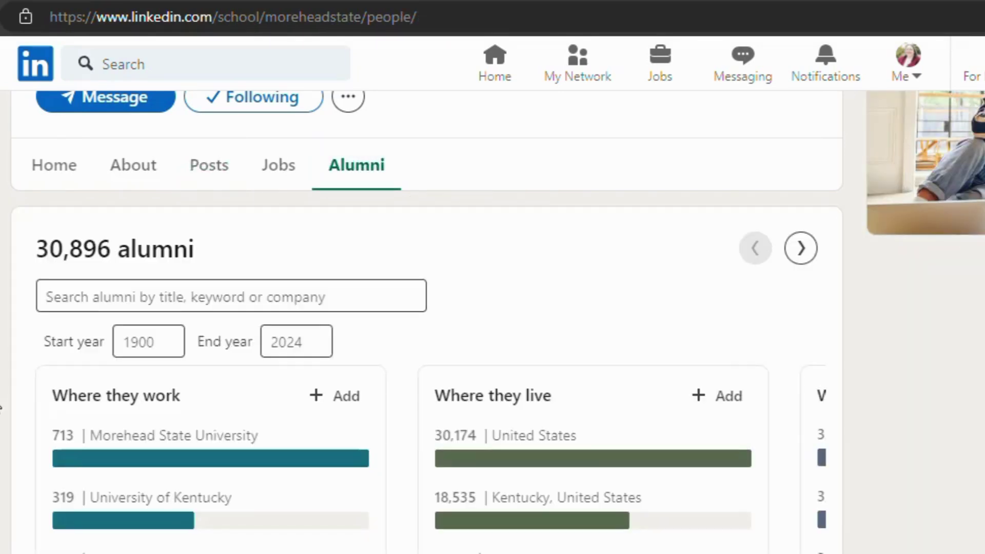
{"action": "scroll", "coordinate": [426, 308], "scroll_direction": "down", "scroll_amount": 2}
{"action": "scroll", "coordinate": [310, 286], "scroll_direction": "up", "scroll_amount": 2}
{"action": "left_click", "coordinate": [309, 286]}
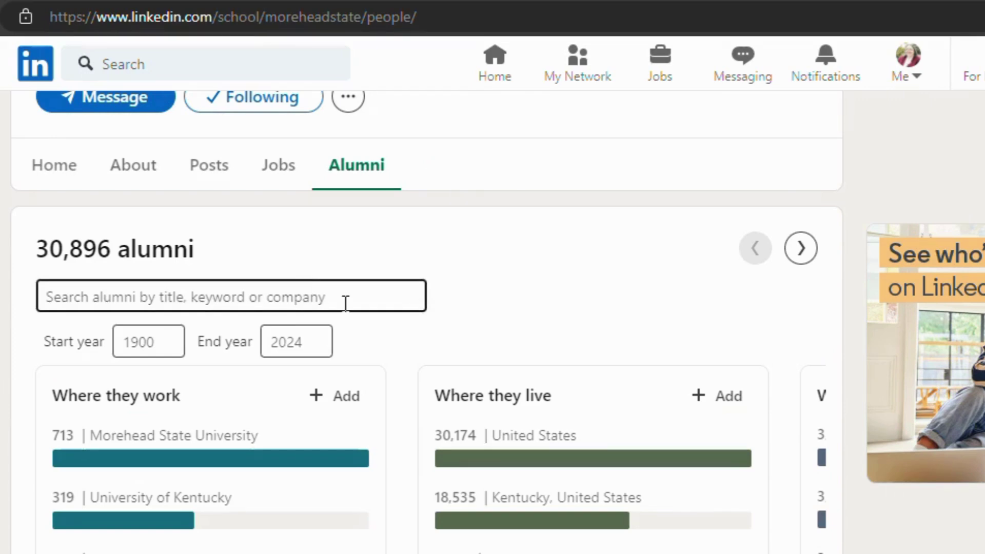
{"action": "left_click", "coordinate": [128, 341]}
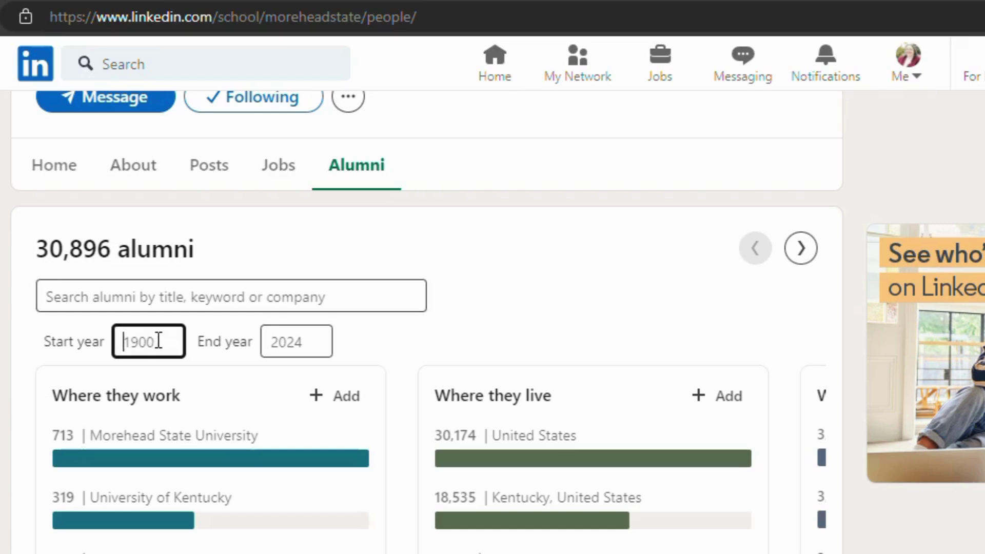
{"action": "scroll", "coordinate": [544, 341], "scroll_direction": "down", "scroll_amount": 2}
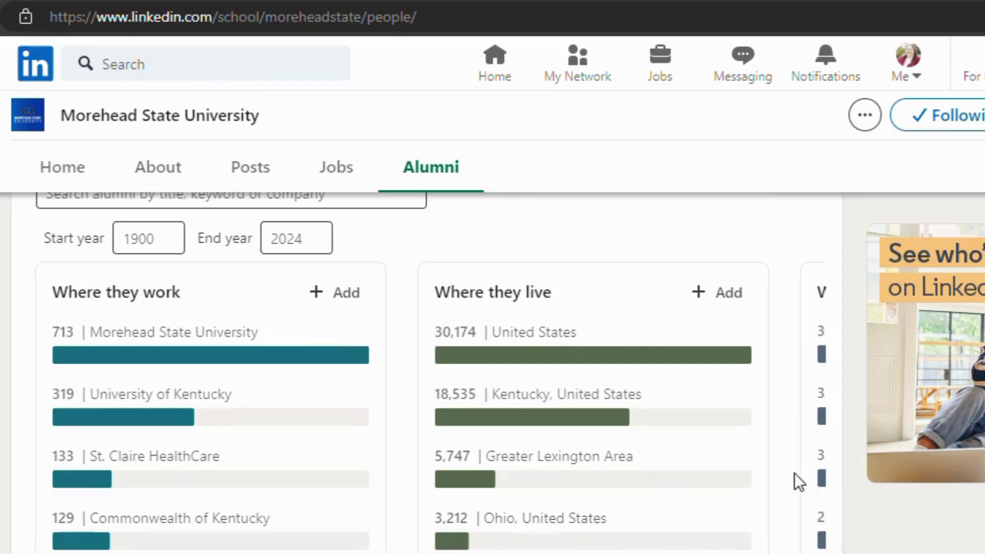
{"action": "scroll", "coordinate": [783, 479], "scroll_direction": "up", "scroll_amount": 4}
Page through the alumni statistics carousel to the last card, How you are connected
{"action": "left_click", "coordinate": [805, 357]}
{"action": "scroll", "coordinate": [761, 425], "scroll_direction": "down", "scroll_amount": 4}
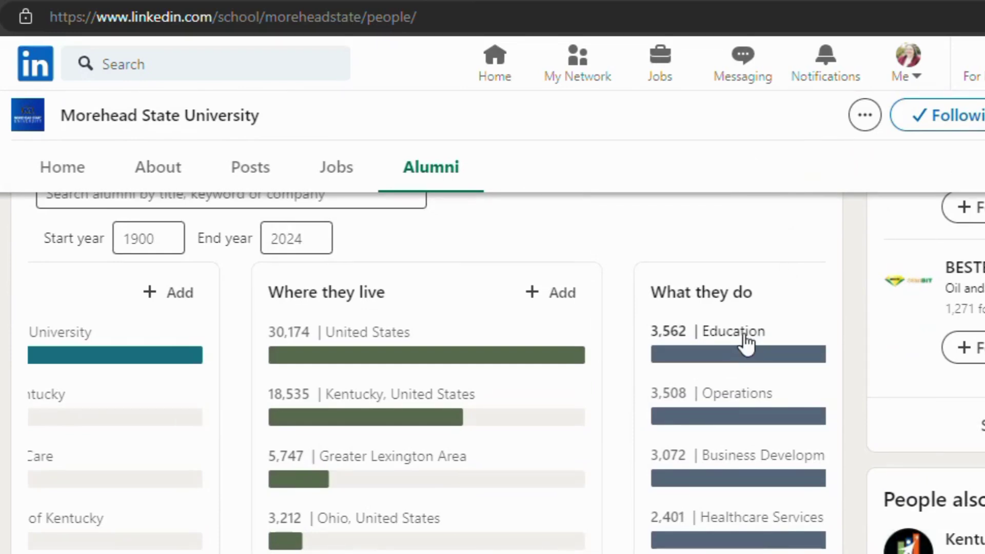
{"action": "scroll", "coordinate": [765, 331], "scroll_direction": "up", "scroll_amount": 2}
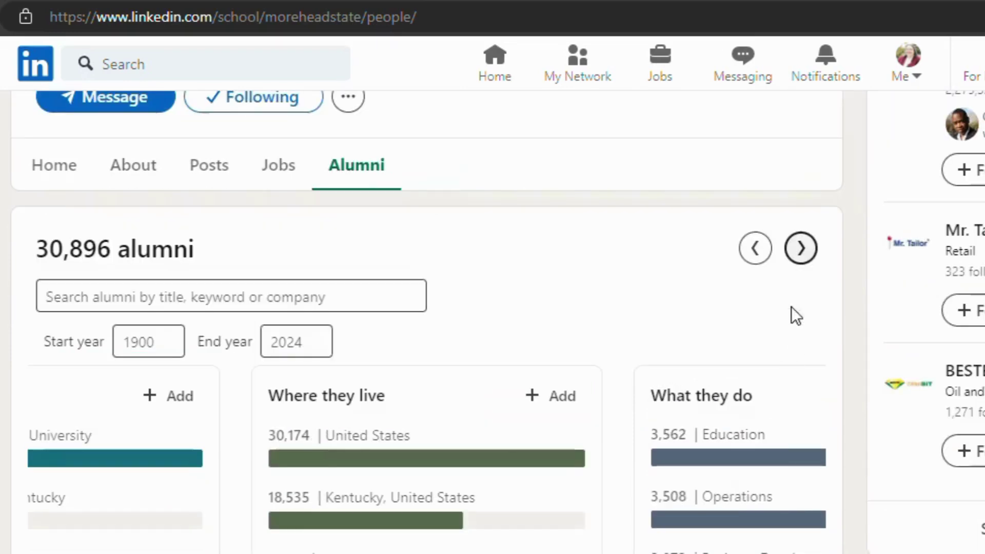
{"action": "left_click", "coordinate": [803, 251]}
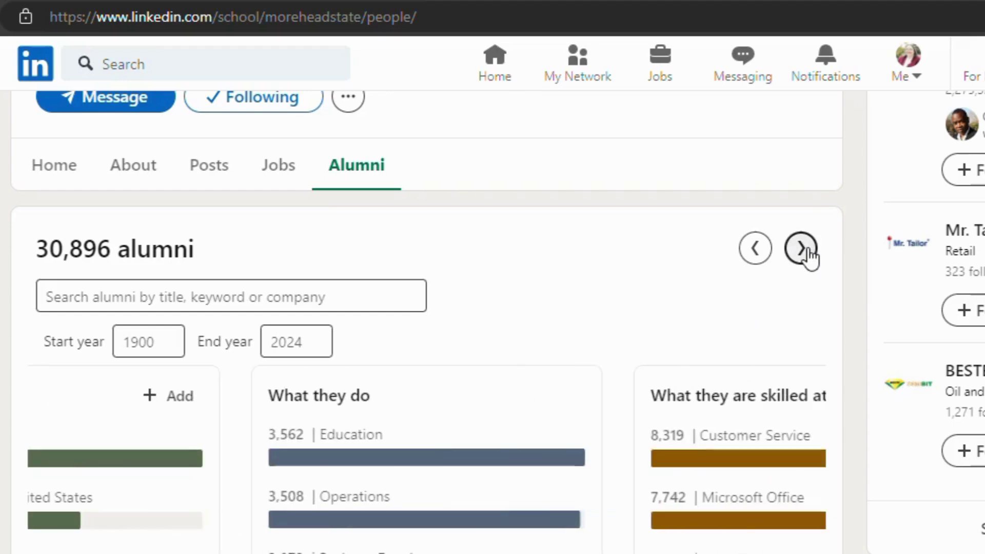
{"action": "left_click", "coordinate": [803, 251]}
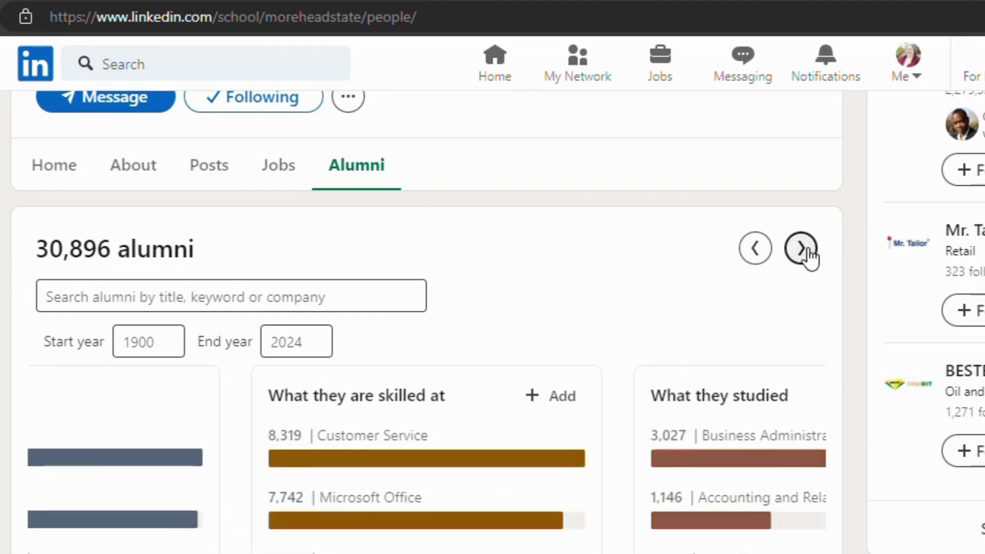
{"action": "left_click", "coordinate": [803, 251]}
{"action": "left_click", "coordinate": [803, 250]}
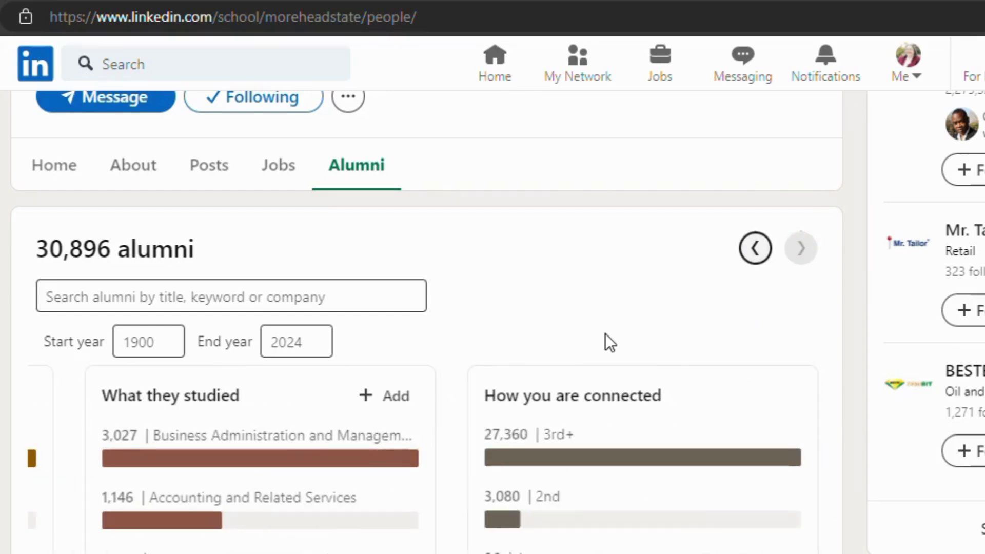
Scroll down the Alumni page to the People you may know suggestions
{"action": "scroll", "coordinate": [492, 308], "scroll_direction": "down", "scroll_amount": 9}
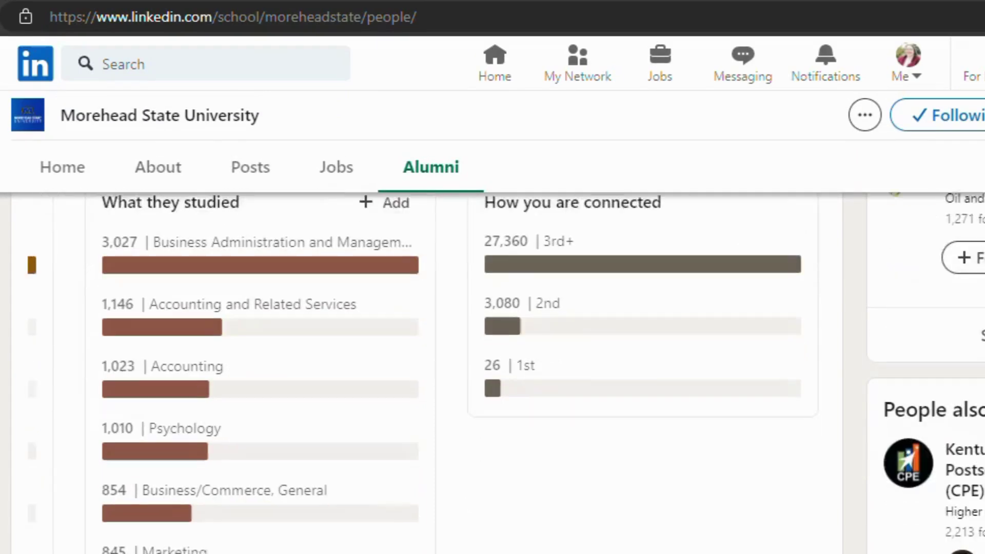
{"action": "scroll", "coordinate": [492, 308], "scroll_direction": "down", "scroll_amount": 14}
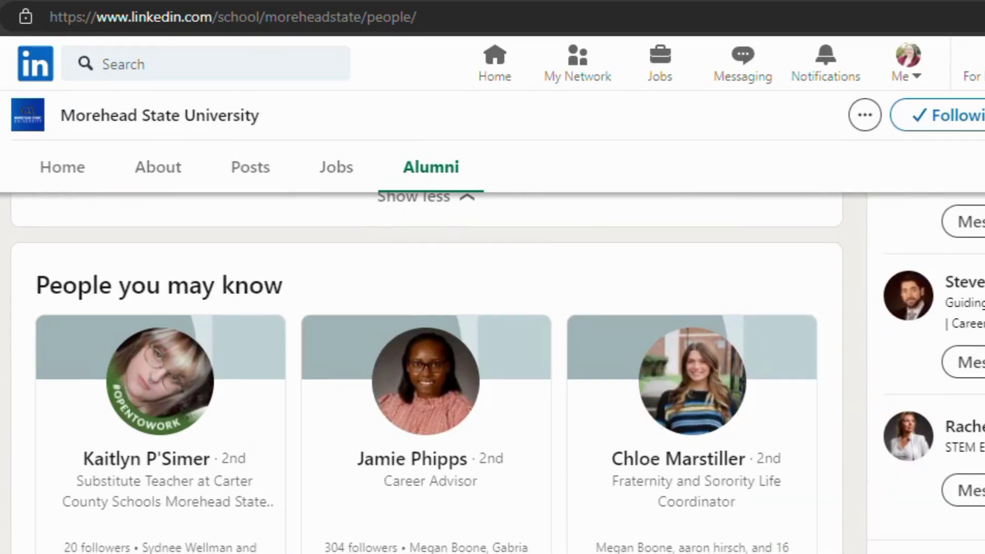
{"action": "scroll", "coordinate": [426, 359], "scroll_direction": "down", "scroll_amount": 2}
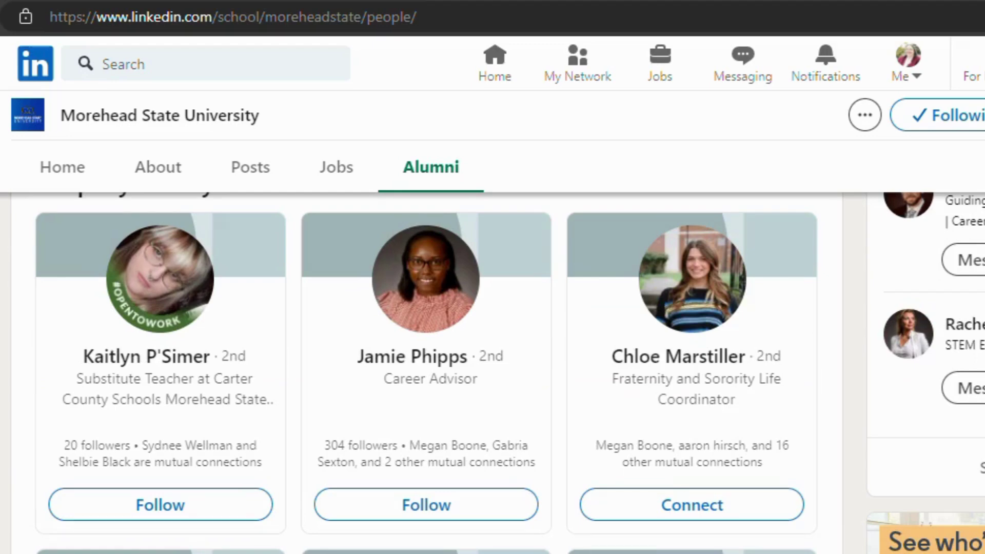
{"action": "scroll", "coordinate": [426, 359], "scroll_direction": "down", "scroll_amount": 2}
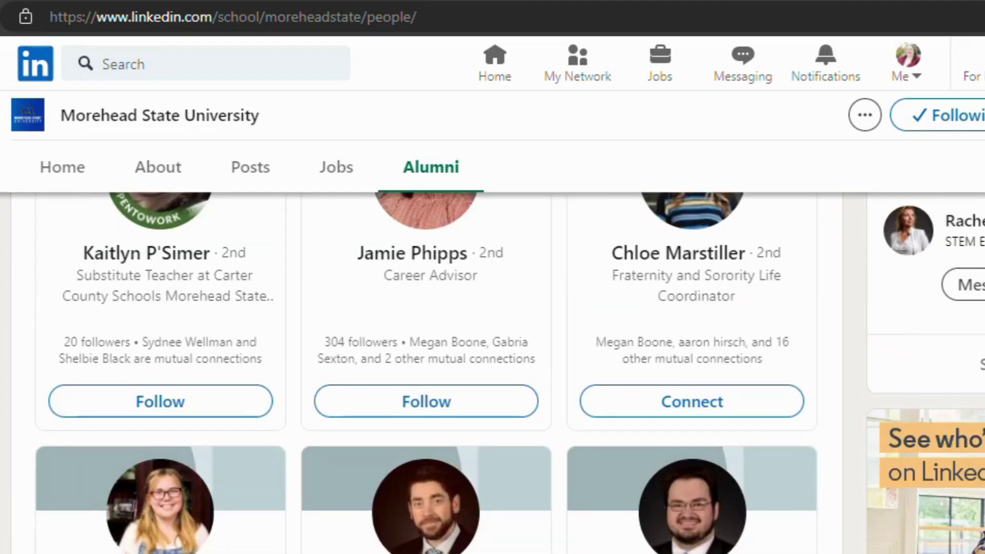
{"action": "scroll", "coordinate": [426, 346], "scroll_direction": "up", "scroll_amount": 2}
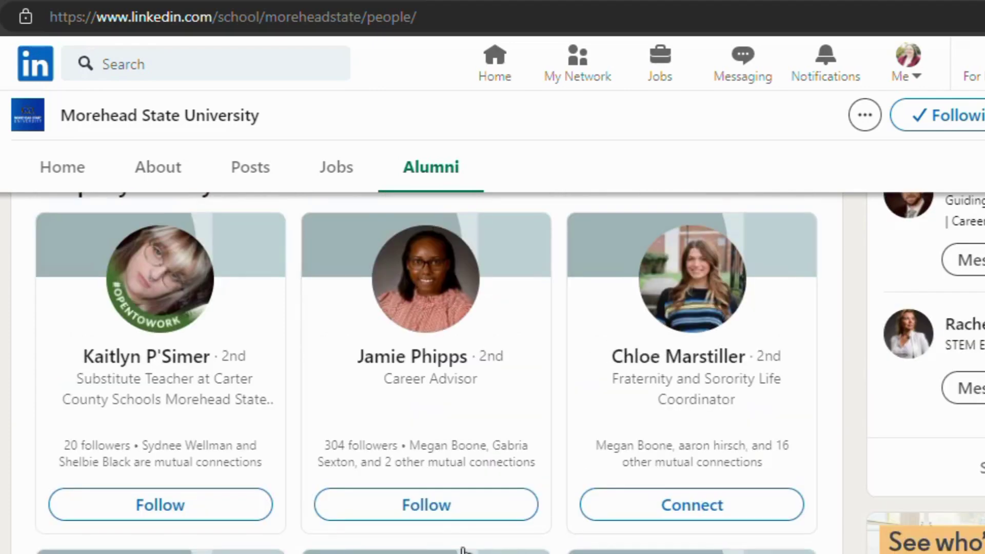
{"action": "scroll", "coordinate": [444, 482], "scroll_direction": "down", "scroll_amount": 2}
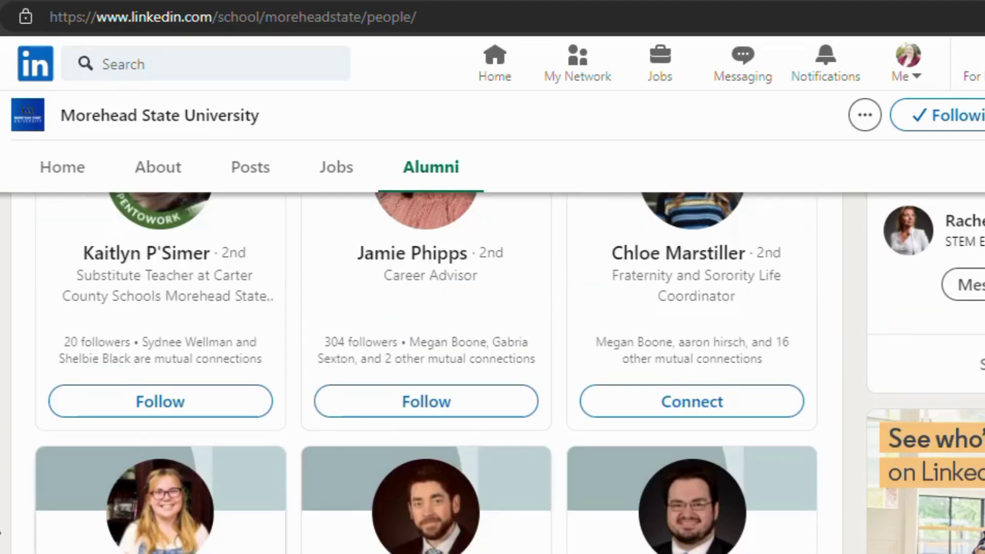
{"action": "scroll", "coordinate": [78, 501], "scroll_direction": "down", "scroll_amount": 4}
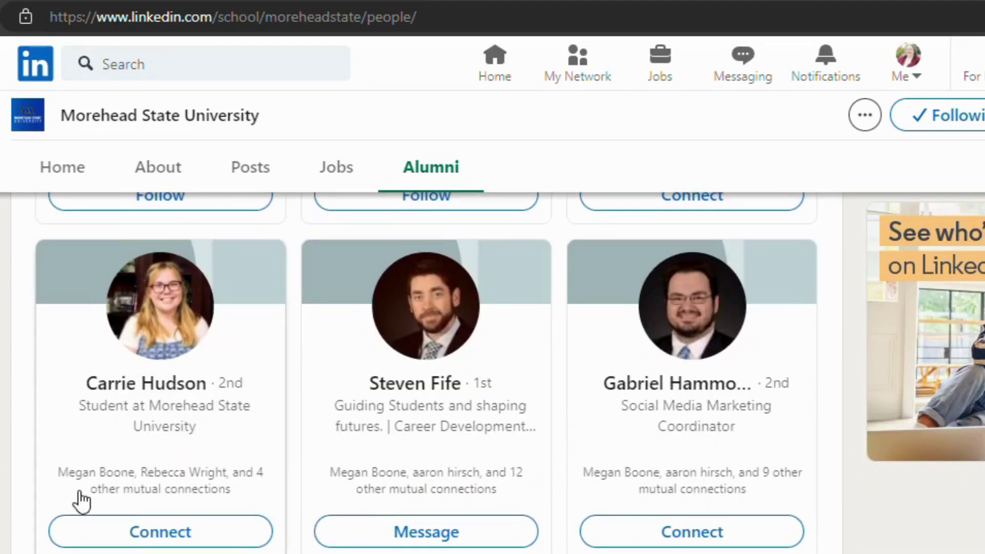
Open the social media coordinator's profile and start sending them a connection request
{"action": "left_click", "coordinate": [686, 314]}
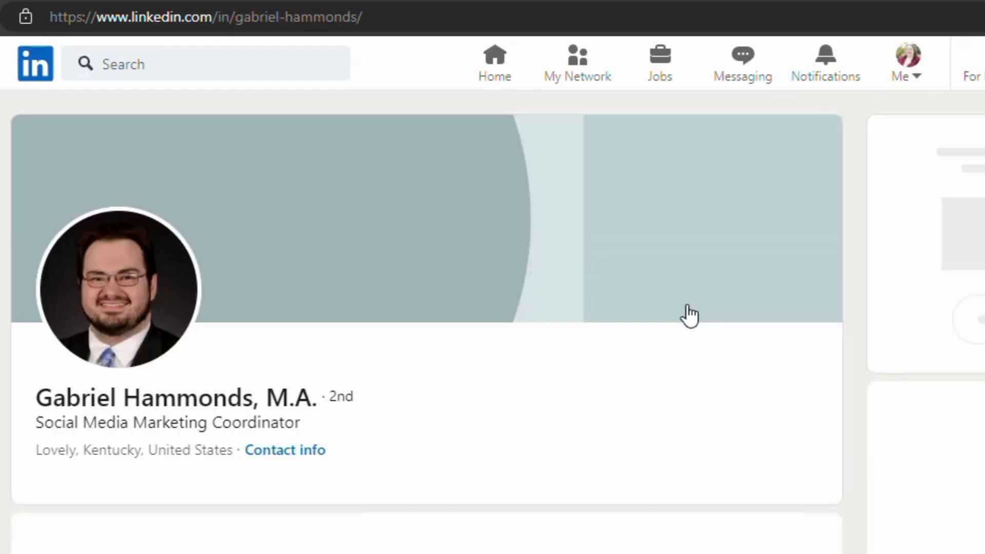
{"action": "scroll", "coordinate": [682, 314], "scroll_direction": "down", "scroll_amount": 2}
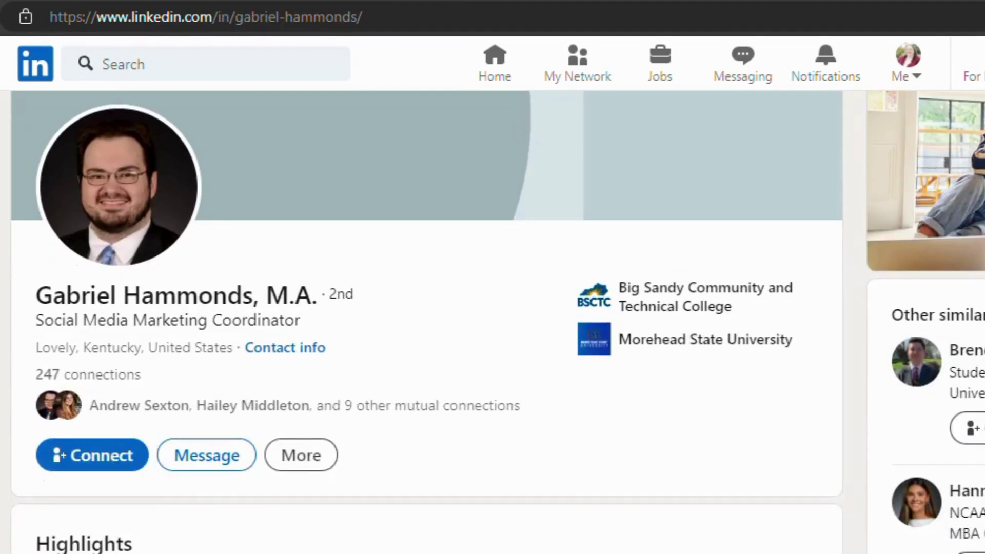
{"action": "left_click", "coordinate": [68, 455]}
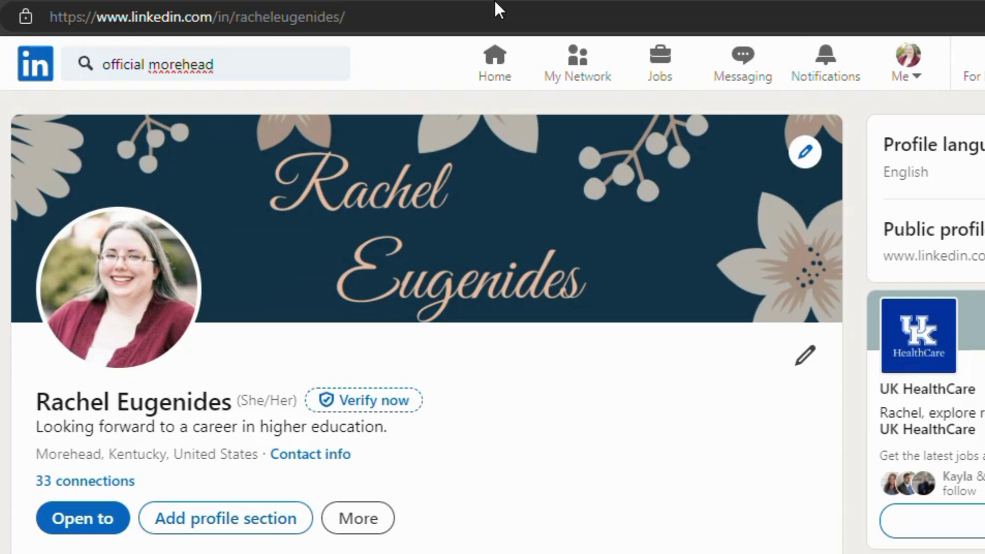
Add 'state' so the search reads 'official morehead state', leaving it unsubmitted
{"action": "left_click", "coordinate": [260, 60]}
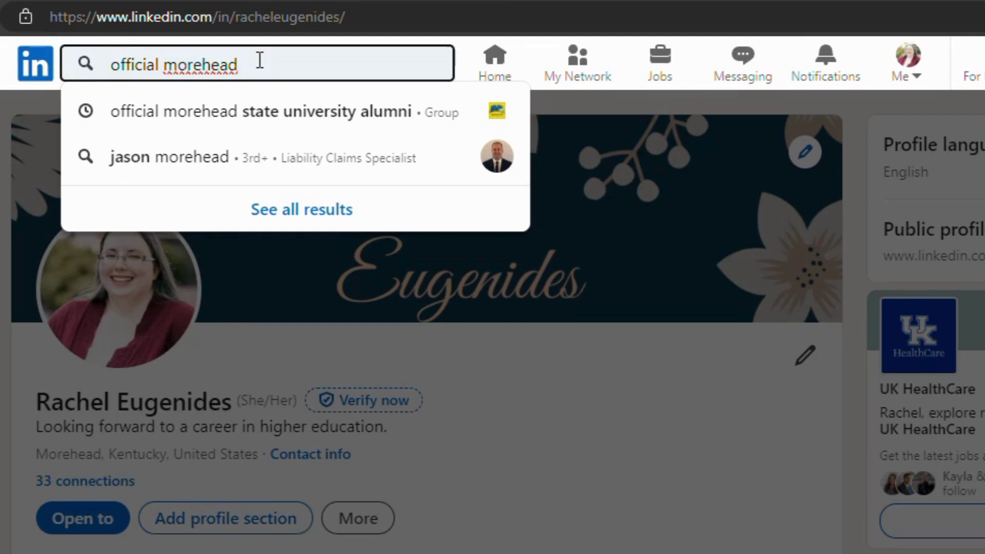
{"action": "type", "text": "state"}
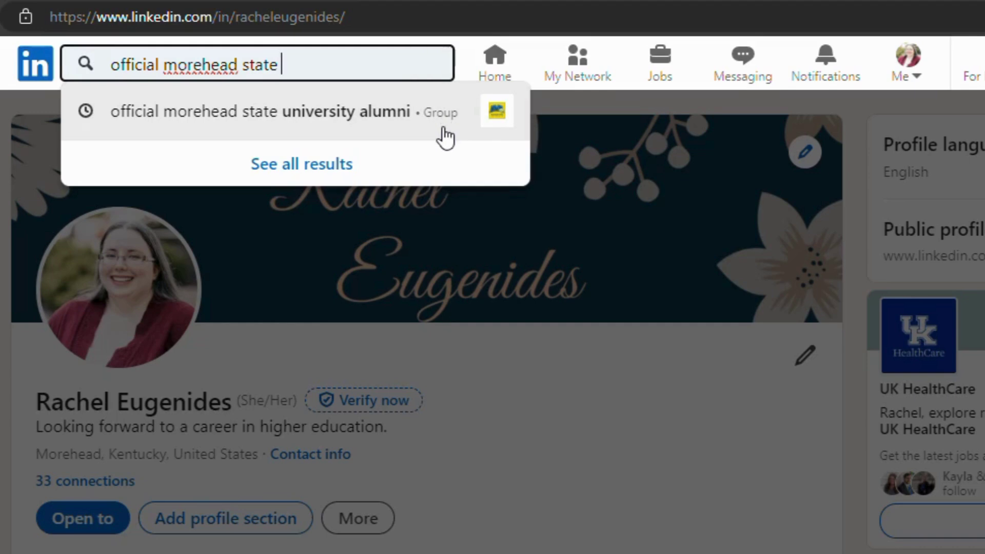
{"action": "left_click", "coordinate": [519, 496]}
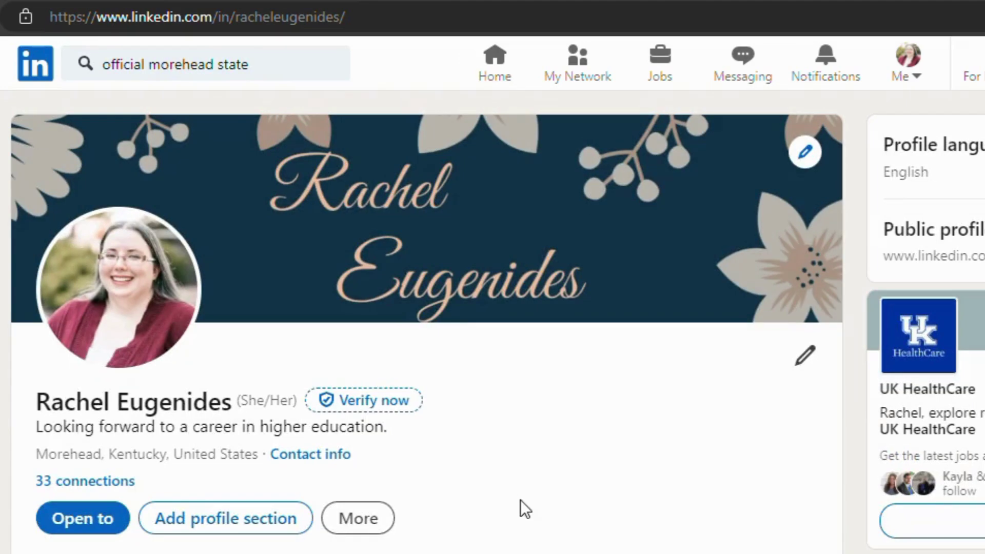
On the home feed, expand the Morehead State University post and view its options menu
{"action": "left_click", "coordinate": [511, 68]}
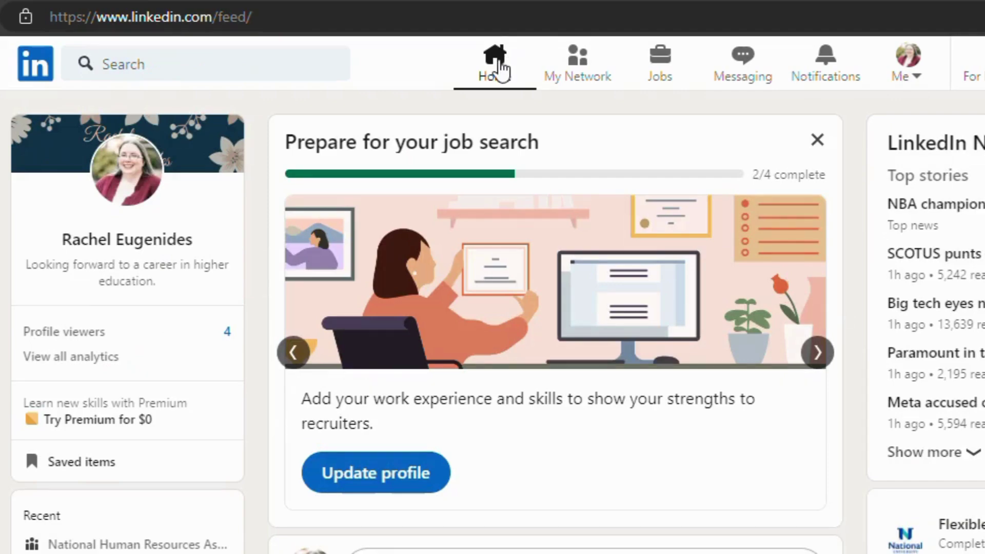
{"action": "scroll", "coordinate": [440, 183], "scroll_direction": "down", "scroll_amount": 10}
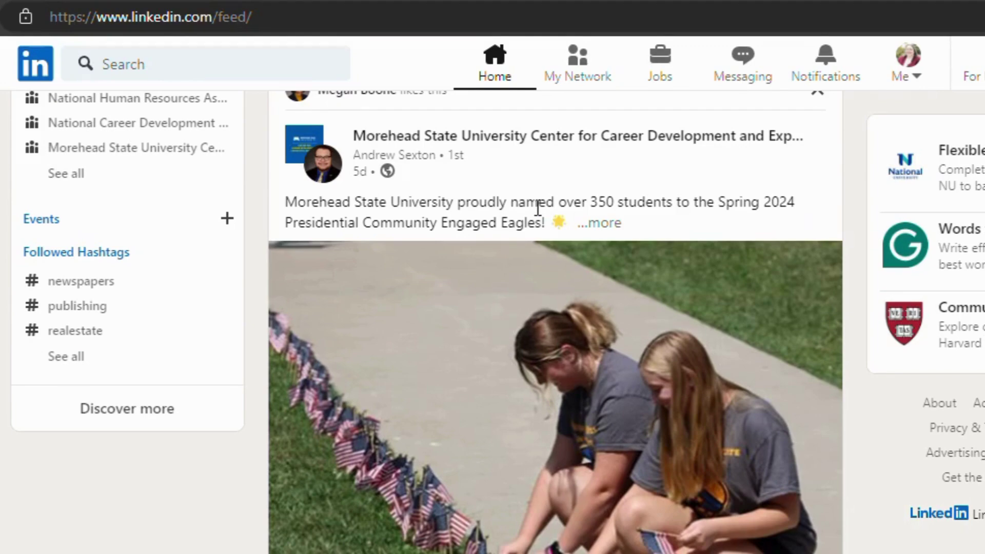
{"action": "left_click", "coordinate": [609, 225]}
{"action": "scroll", "coordinate": [583, 278], "scroll_direction": "up", "scroll_amount": 2}
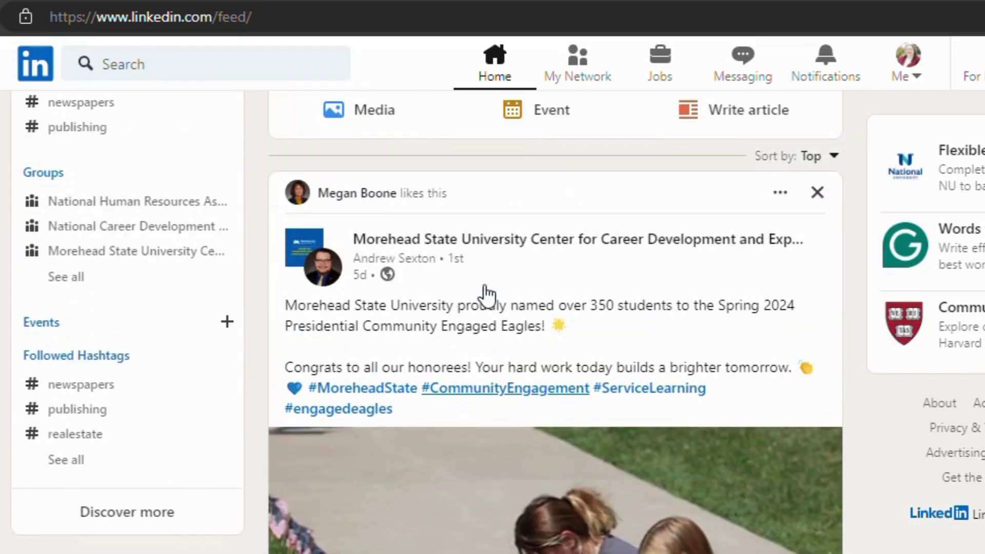
{"action": "left_click", "coordinate": [780, 193]}
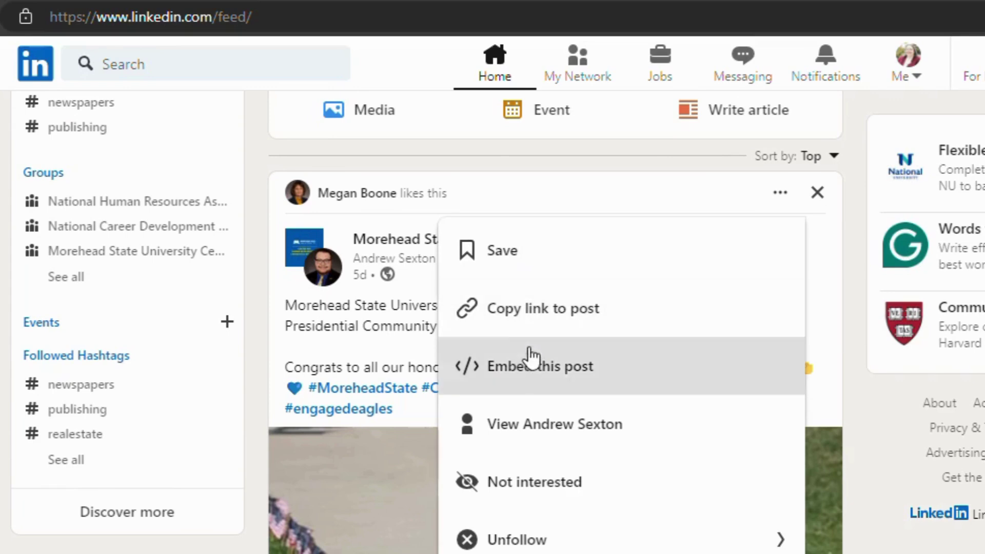
Scroll through the feed and back to the top, where the job-search card shows 2/4 complete
{"action": "scroll", "coordinate": [551, 417], "scroll_direction": "down", "scroll_amount": 2}
{"action": "scroll", "coordinate": [552, 413], "scroll_direction": "down", "scroll_amount": 4}
{"action": "scroll", "coordinate": [552, 413], "scroll_direction": "up", "scroll_amount": 9}
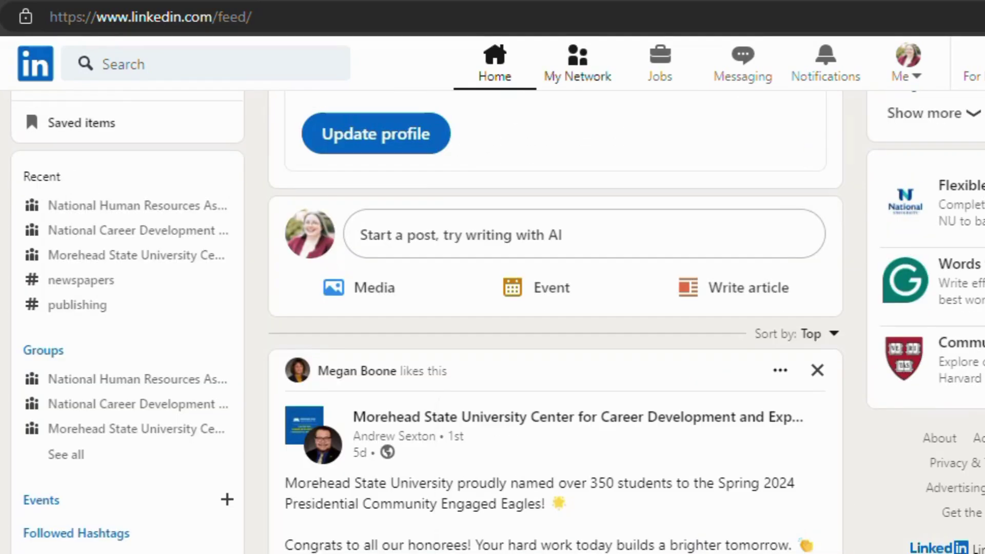
{"action": "scroll", "coordinate": [486, 2], "scroll_direction": "down", "scroll_amount": 10}
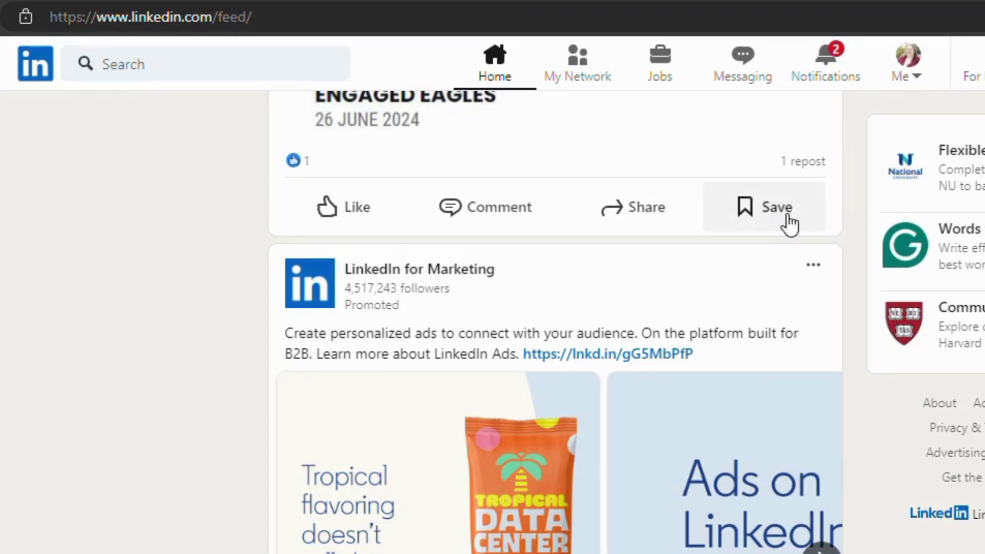
{"action": "mouse_move", "coordinate": [312, 229]}
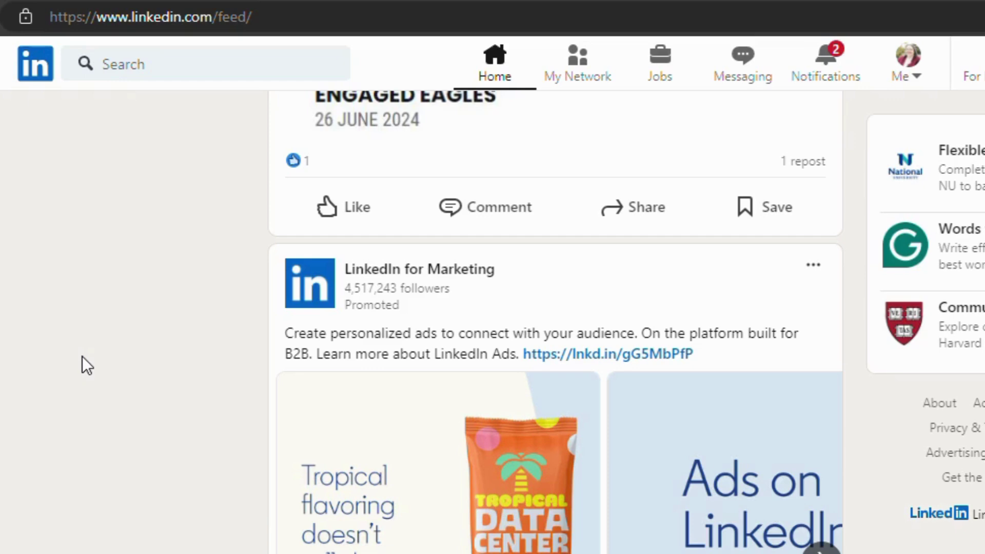
{"action": "scroll", "coordinate": [119, 385], "scroll_direction": "up", "scroll_amount": 4}
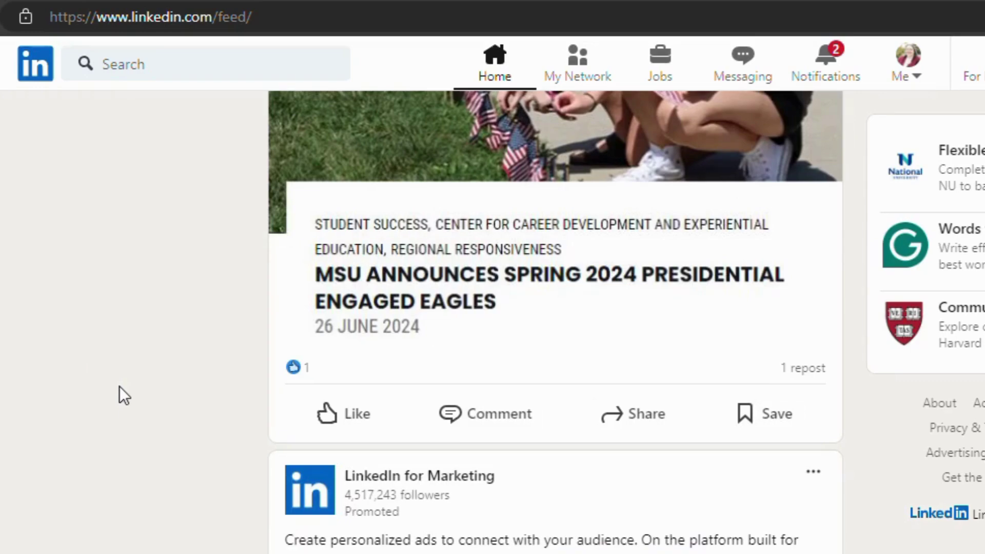
{"action": "scroll", "coordinate": [119, 386], "scroll_direction": "down", "scroll_amount": 15}
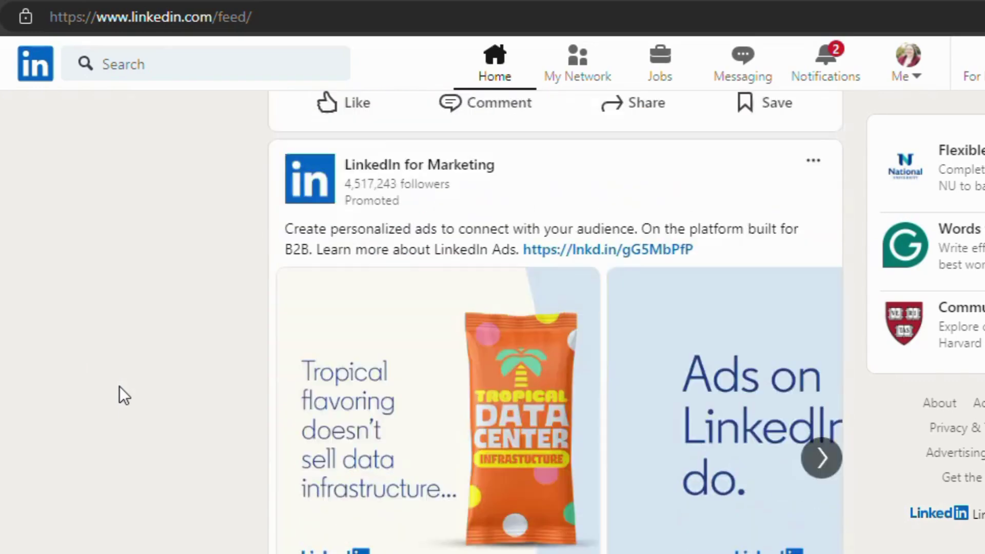
{"action": "scroll", "coordinate": [119, 386], "scroll_direction": "down", "scroll_amount": 5}
{"action": "scroll", "coordinate": [119, 385], "scroll_direction": "up", "scroll_amount": 20}
{"action": "scroll", "coordinate": [119, 386], "scroll_direction": "up", "scroll_amount": 10}
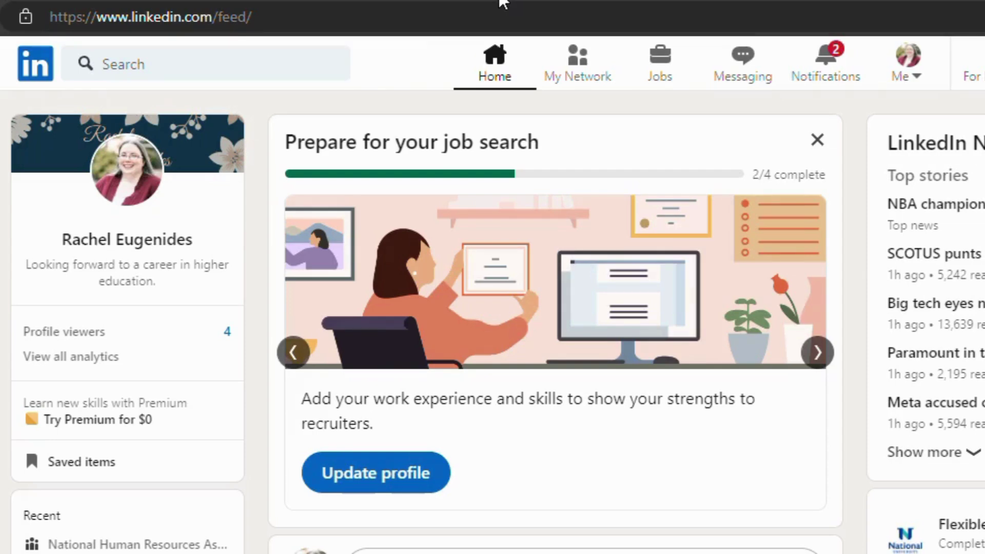
Search 'morehead state center' and open the career center group, a public group with 1,030 members
{"action": "left_click", "coordinate": [322, 69]}
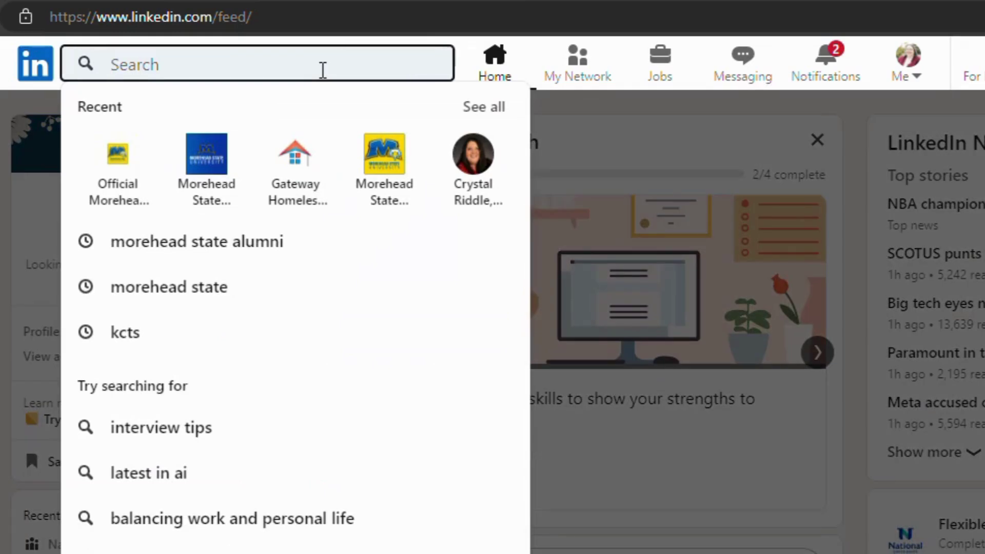
{"action": "type", "text": "morehead"}
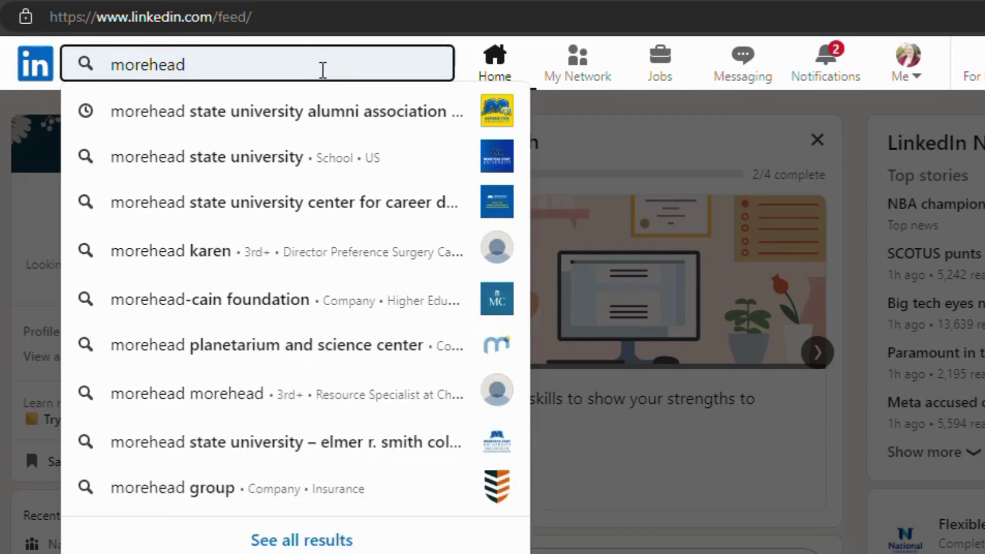
{"action": "type", "text": " state"}
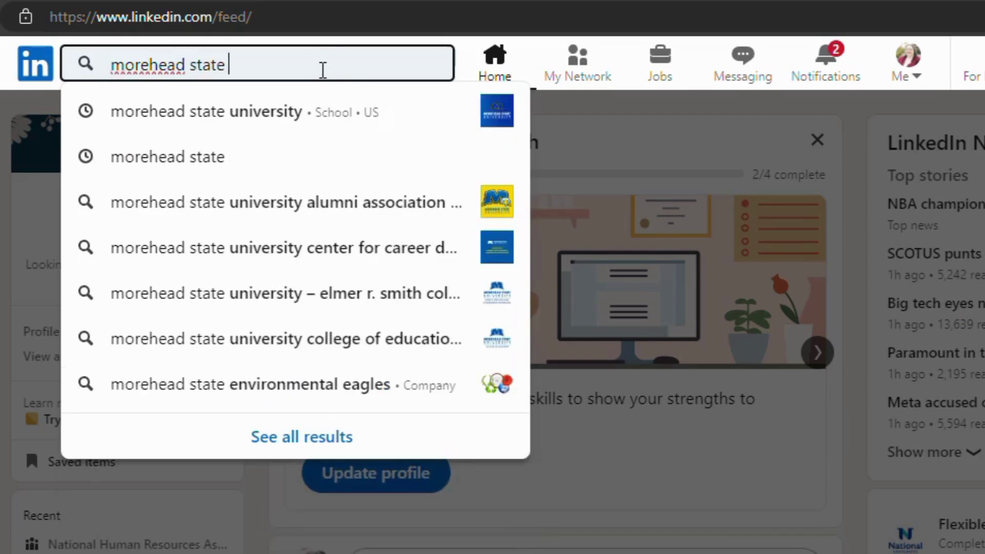
{"action": "type", "text": " center"}
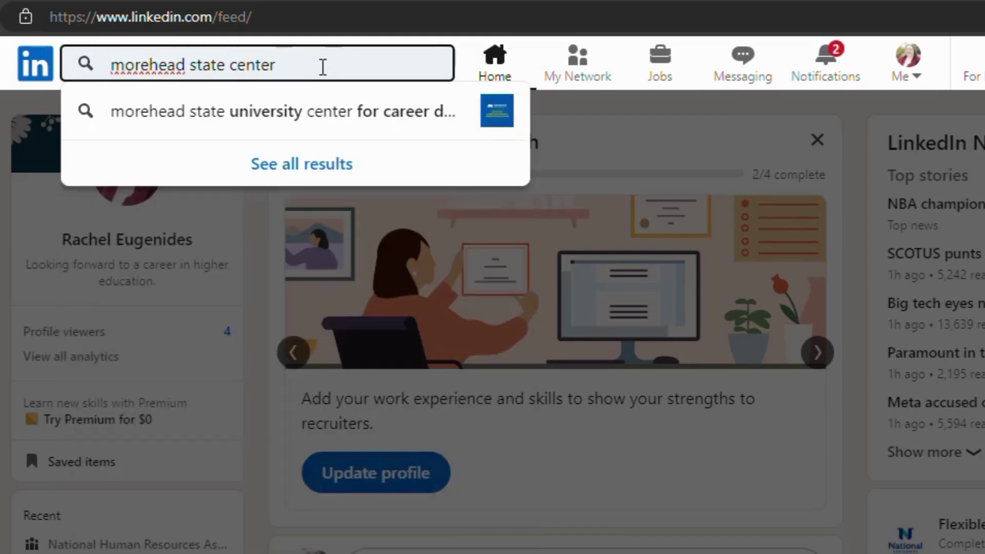
{"action": "left_click", "coordinate": [328, 110]}
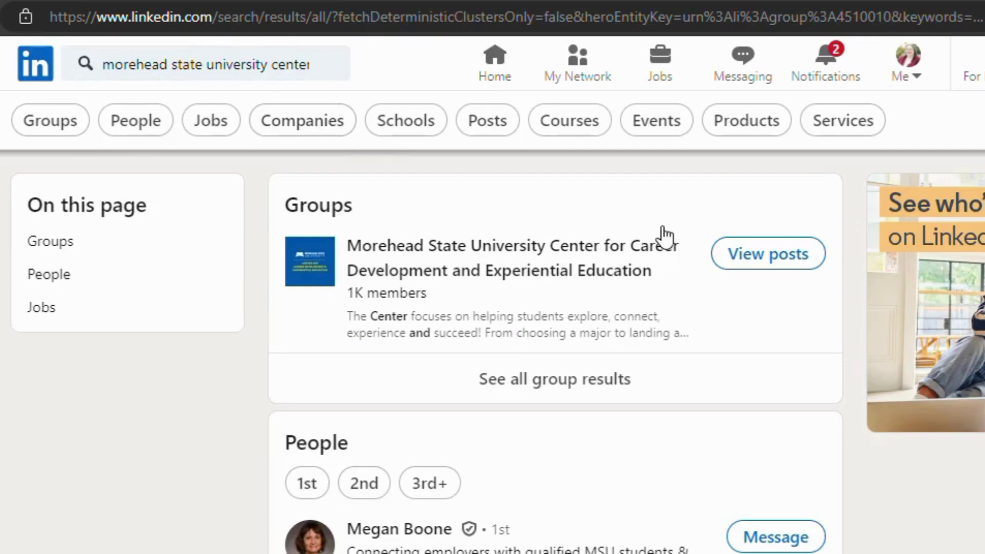
{"action": "left_click", "coordinate": [391, 255]}
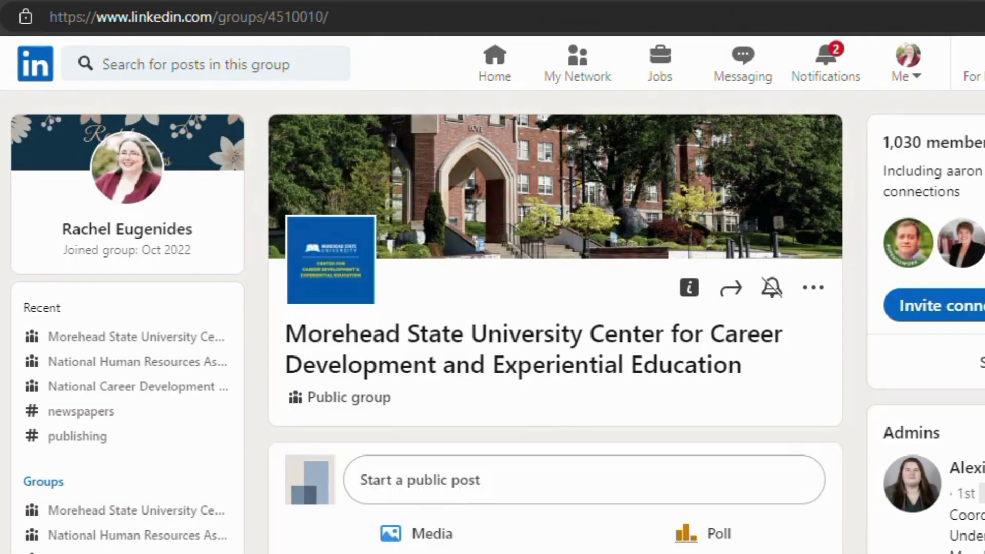
{"action": "scroll", "coordinate": [555, 318], "scroll_direction": "down", "scroll_amount": 4}
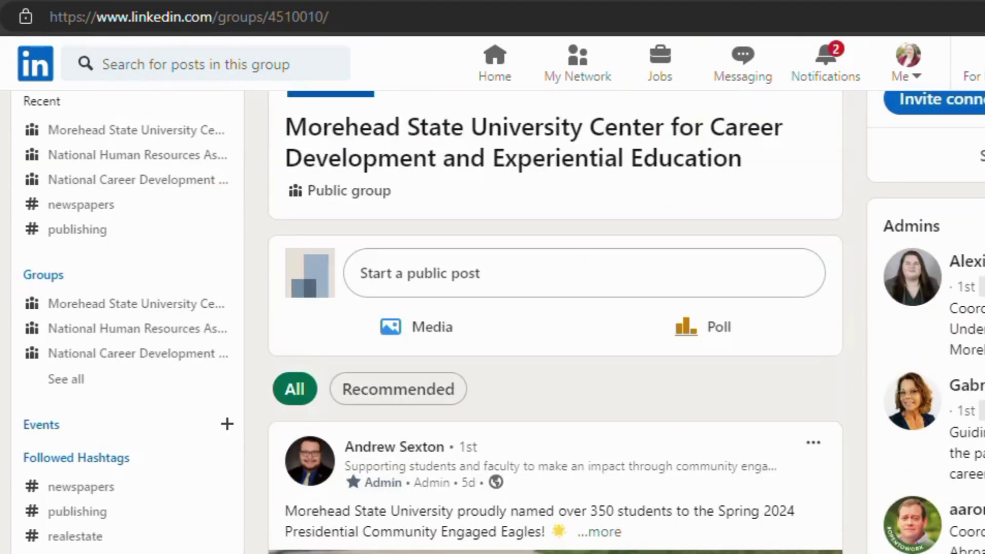